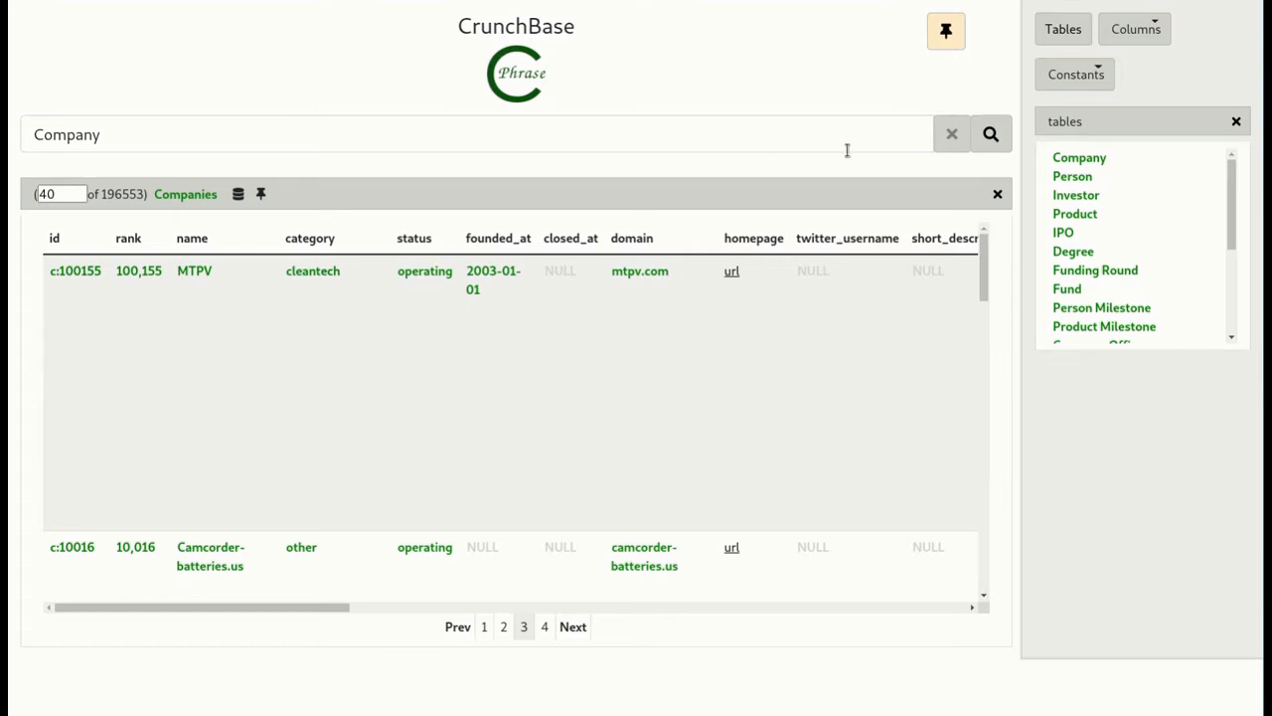
- Clear the Company query with its results and display the constants for categories of companies
{"action": "left_click", "coordinate": [997, 194]}
{"action": "left_click", "coordinate": [952, 134]}
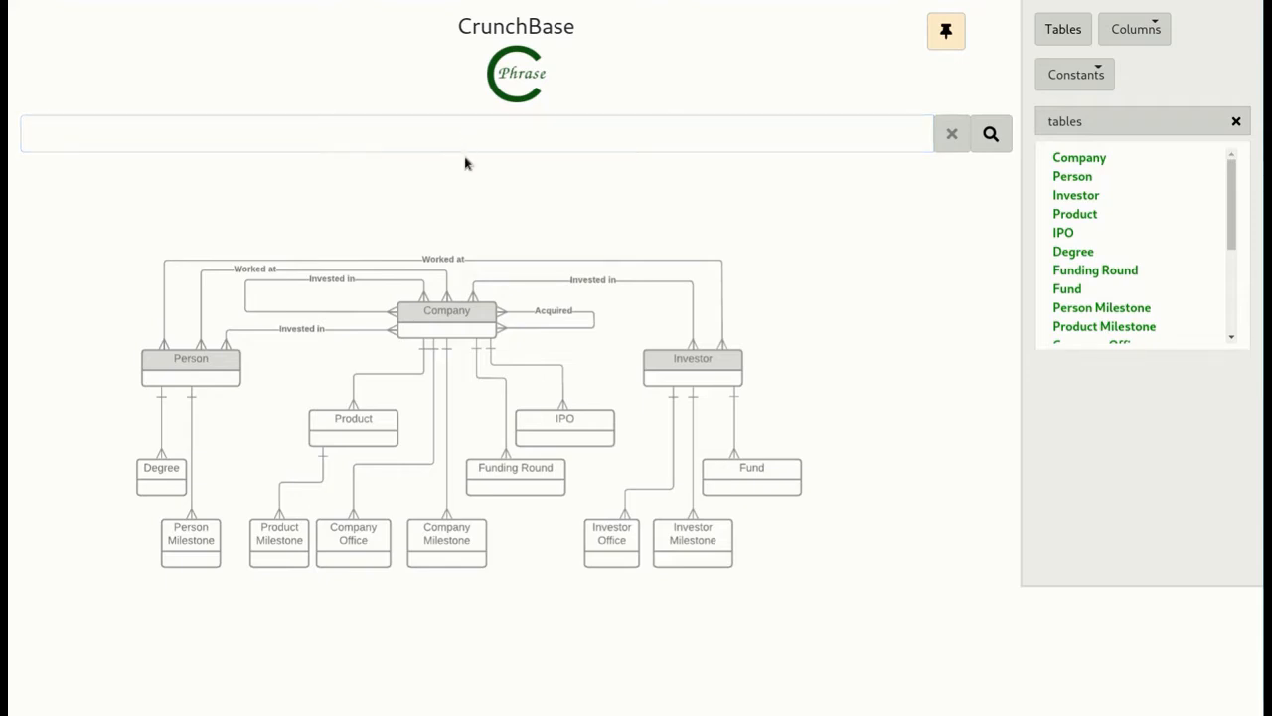
{"action": "left_click", "coordinate": [1078, 76]}
{"action": "left_click", "coordinate": [1072, 112]}
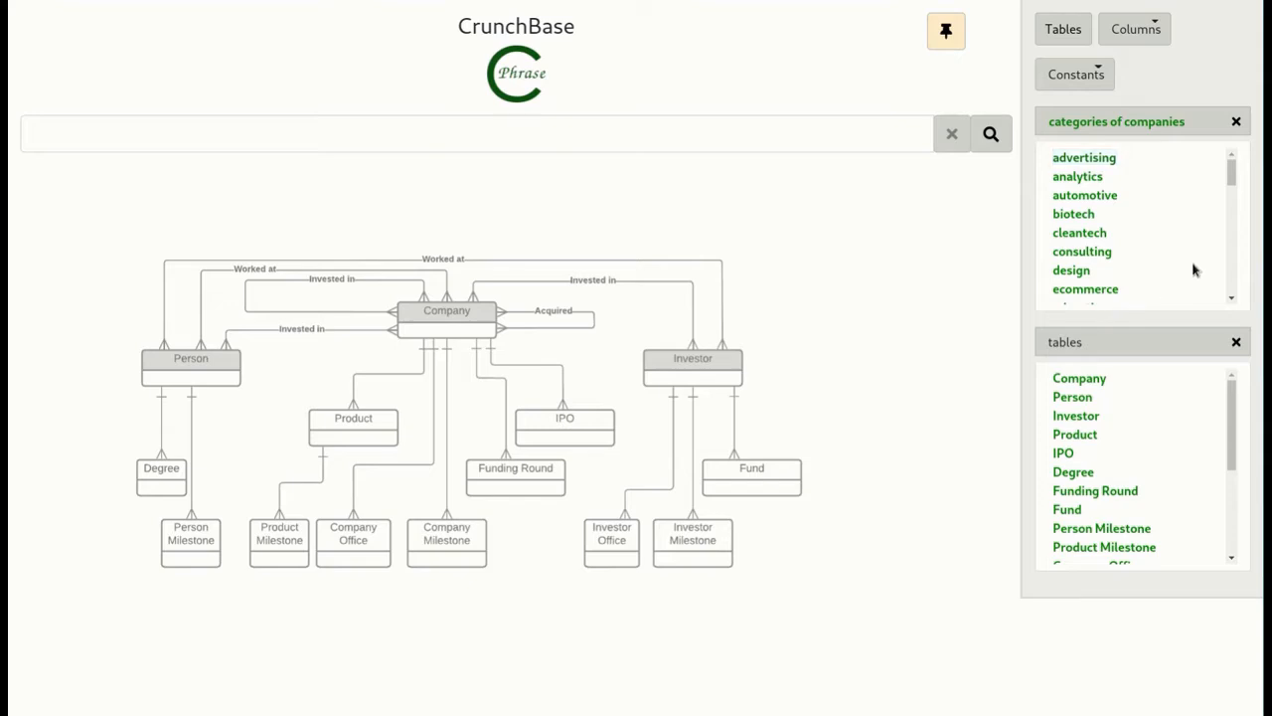
{"action": "scroll", "coordinate": [1195, 269], "scroll_direction": "down", "scroll_amount": 1}
{"action": "scroll", "coordinate": [1195, 269], "scroll_direction": "down", "scroll_amount": 2}
{"action": "scroll", "coordinate": [1195, 269], "scroll_direction": "up", "scroll_amount": 2}
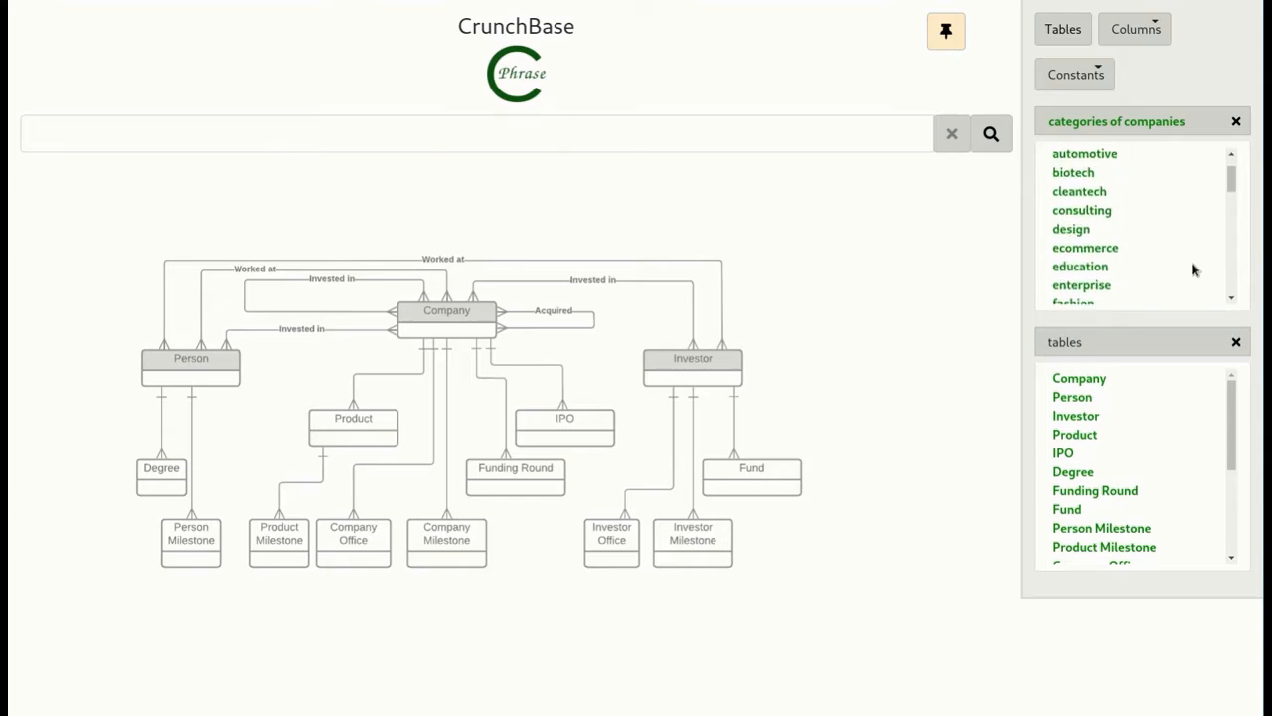
- Build the query "Company fashion" from the listed table and category names and run it
{"action": "left_click", "coordinate": [645, 133]}
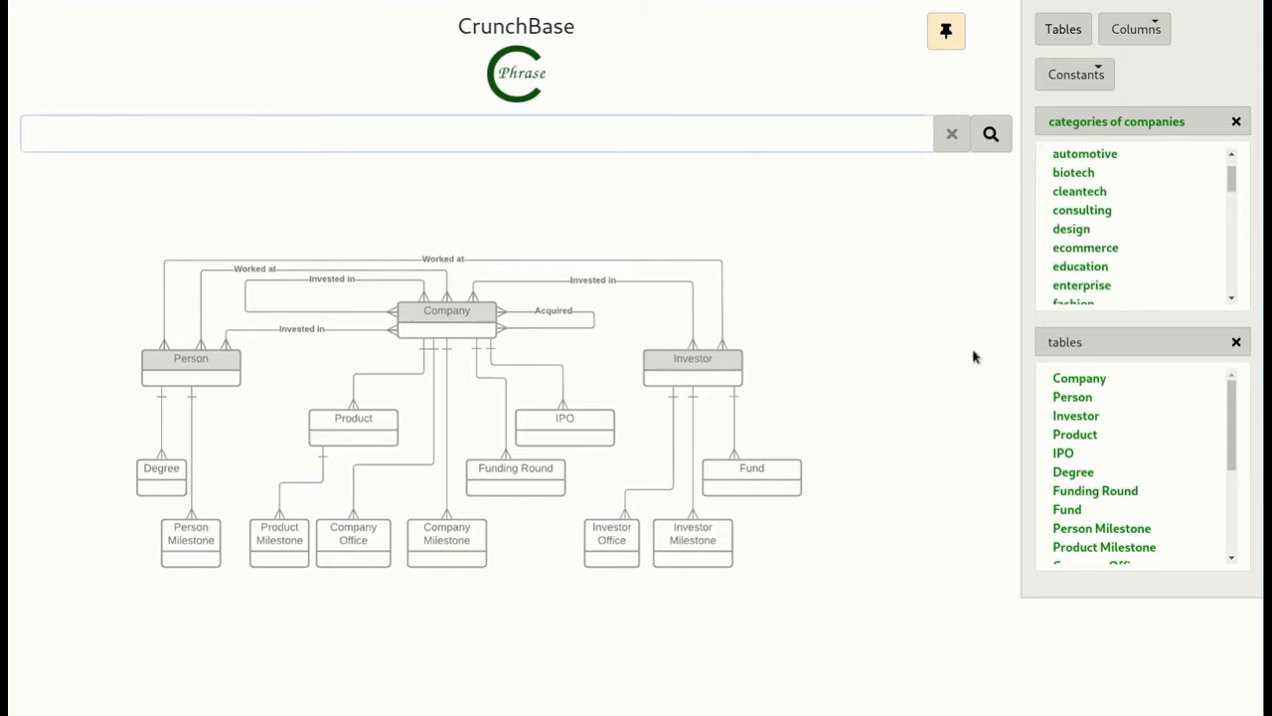
{"action": "double_click", "coordinate": [1065, 378]}
{"action": "scroll", "coordinate": [1147, 275], "scroll_direction": "down", "scroll_amount": 2}
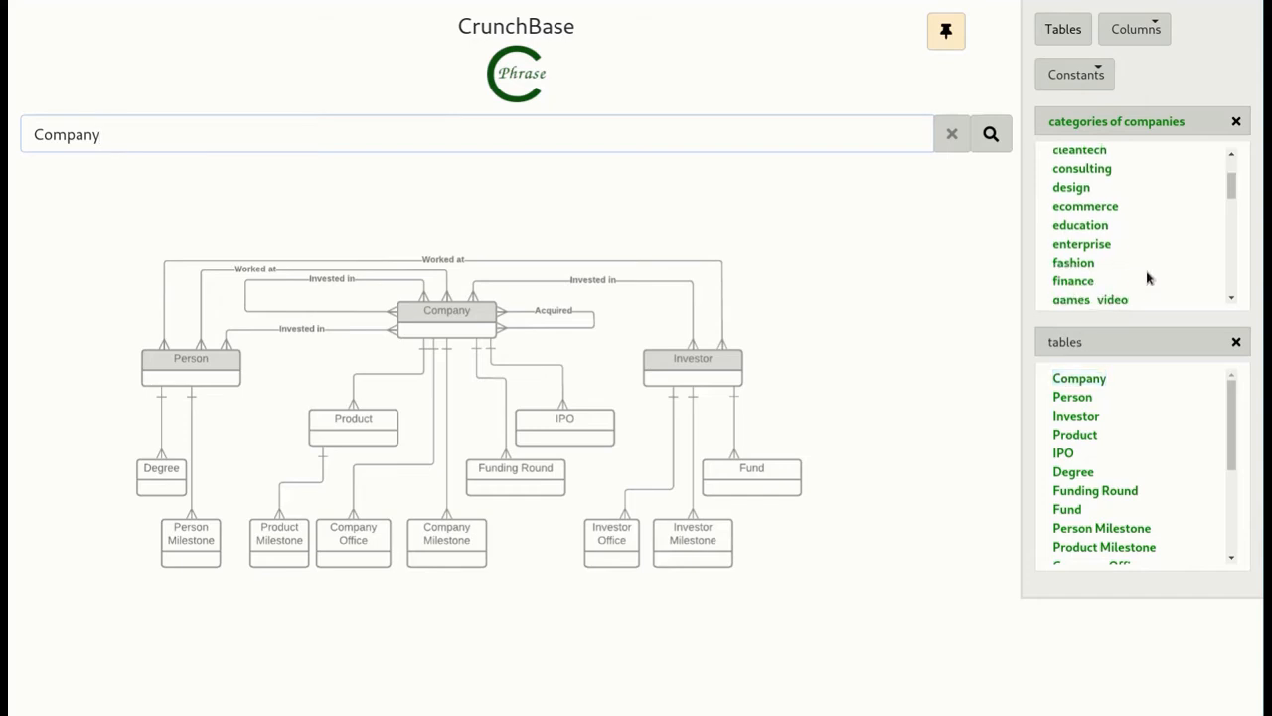
{"action": "double_click", "coordinate": [1074, 262]}
{"action": "left_click", "coordinate": [989, 135]}
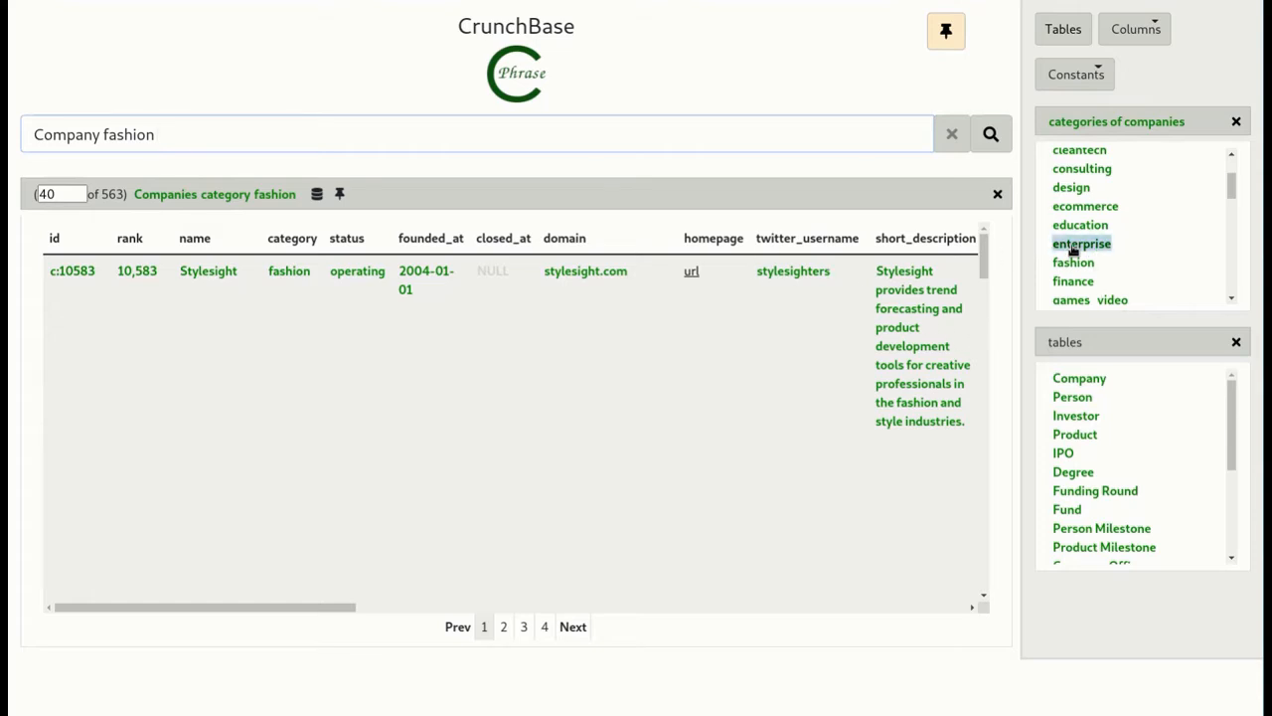
- Add the news category to the company query and run it again
{"action": "scroll", "coordinate": [1141, 303], "scroll_direction": "down", "scroll_amount": 1}
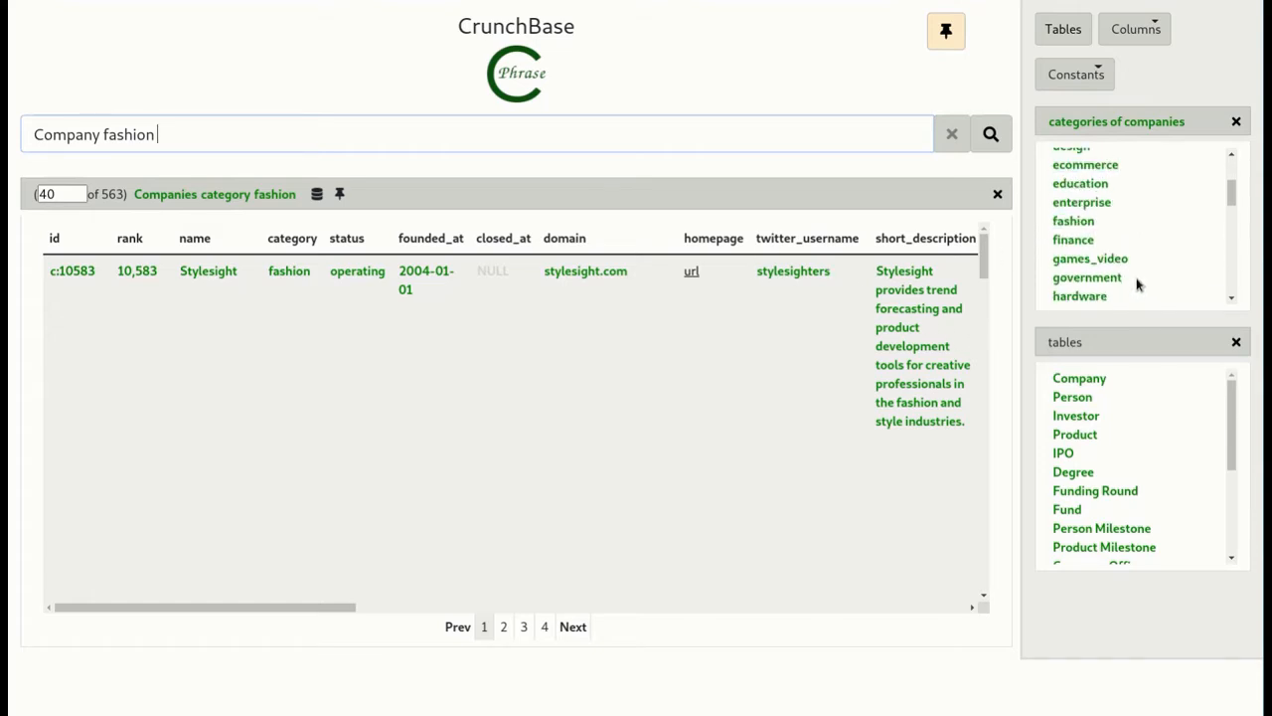
{"action": "scroll", "coordinate": [1140, 285], "scroll_direction": "down", "scroll_amount": 2}
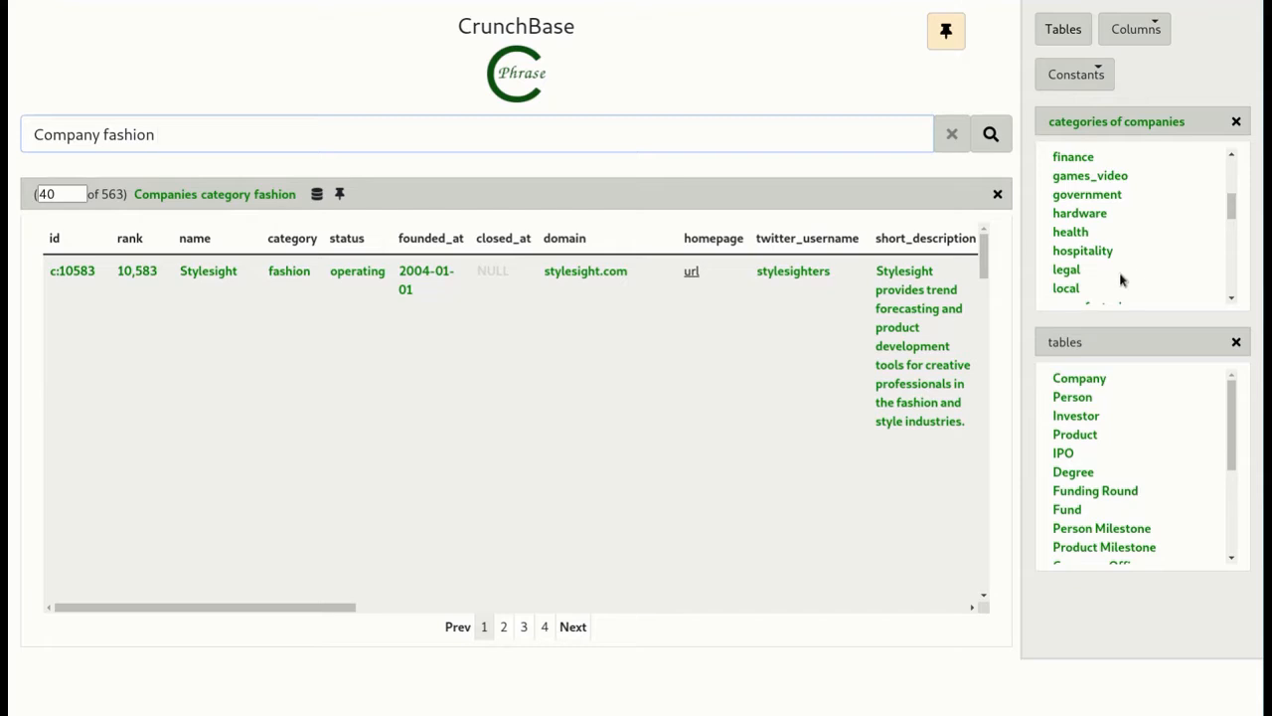
{"action": "scroll", "coordinate": [1103, 277], "scroll_direction": "down", "scroll_amount": 1}
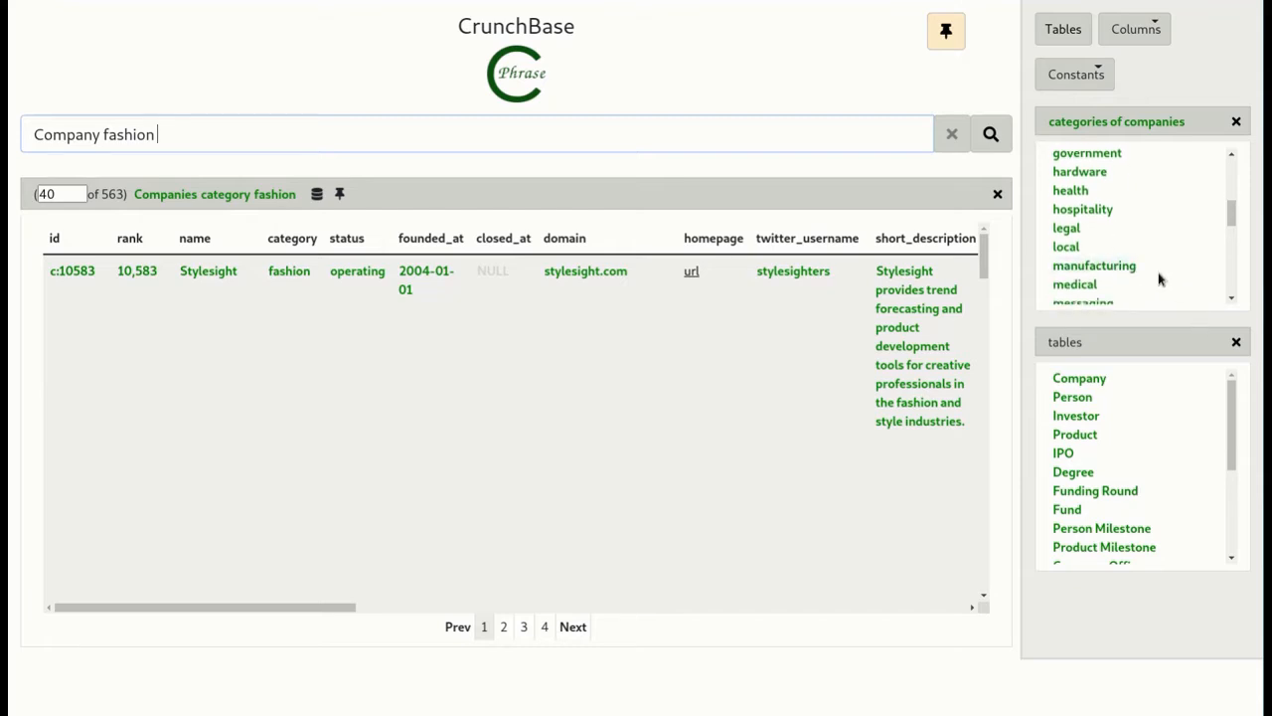
{"action": "scroll", "coordinate": [1160, 279], "scroll_direction": "down", "scroll_amount": 2}
{"action": "scroll", "coordinate": [1159, 279], "scroll_direction": "down", "scroll_amount": 2}
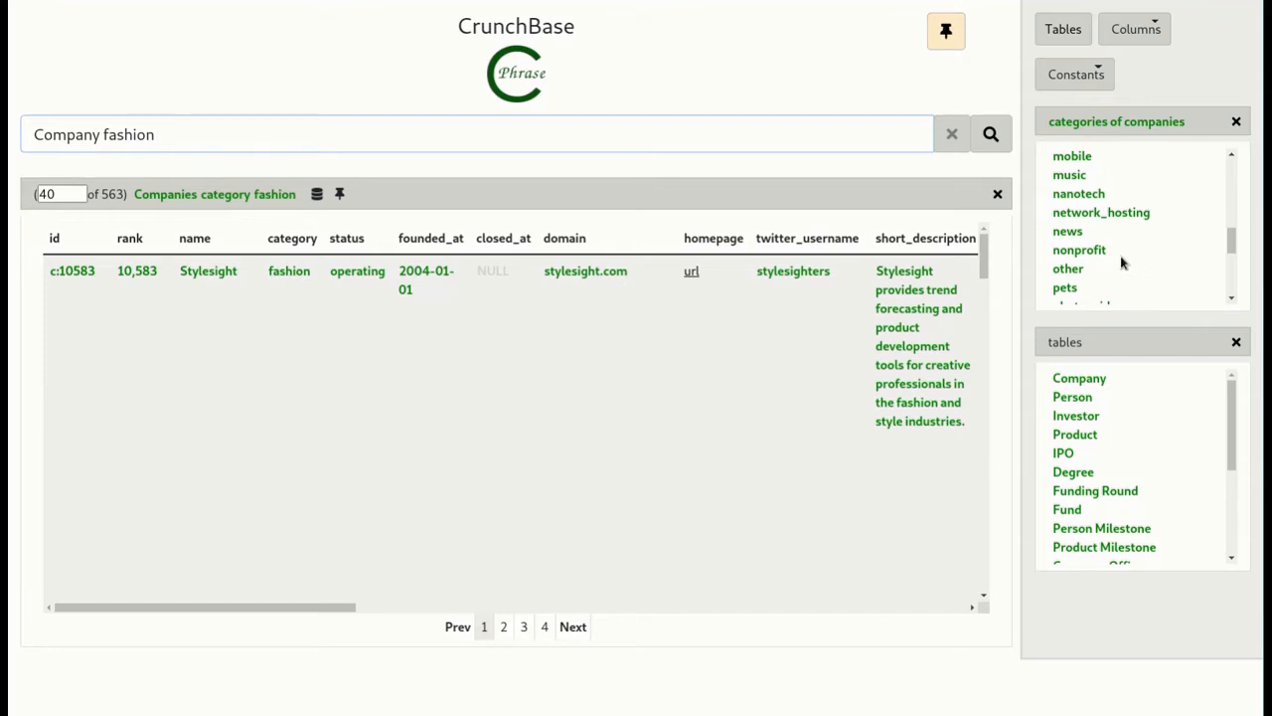
{"action": "double_click", "coordinate": [1072, 232]}
{"action": "left_click", "coordinate": [991, 135]}
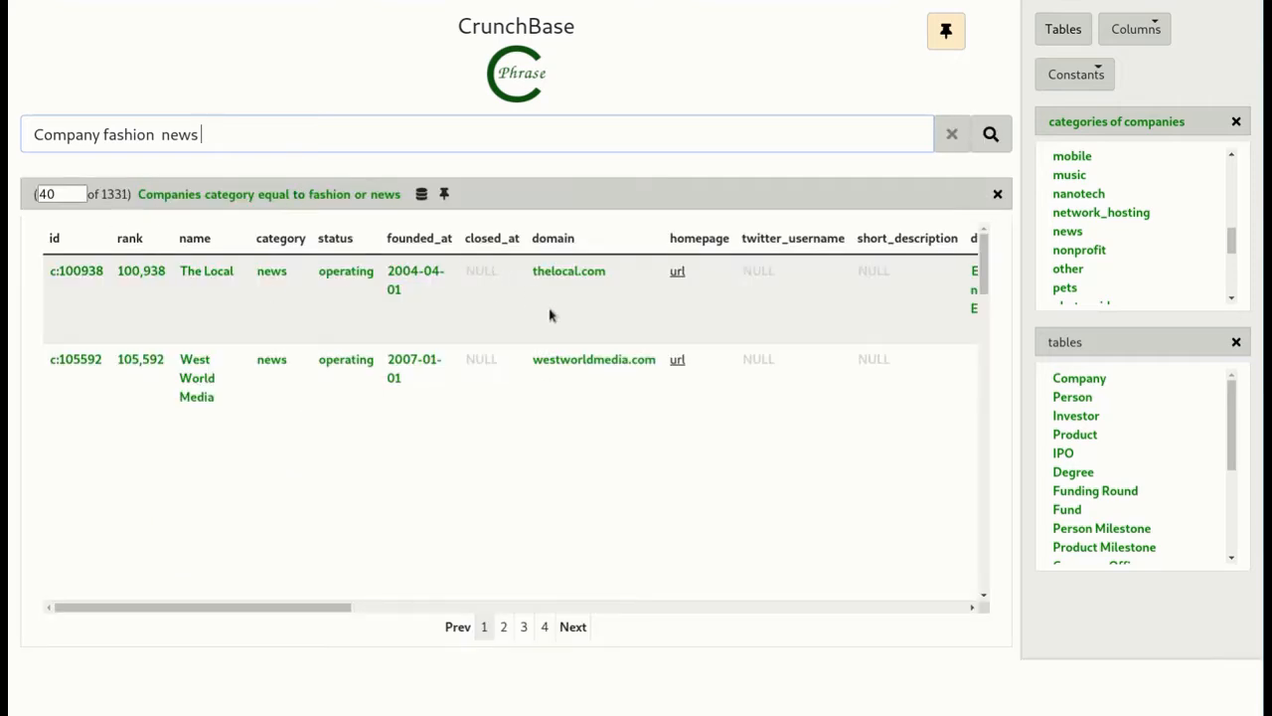
- Replace the query with "how many Company per category" and run it
{"action": "double_click", "coordinate": [171, 196]}
{"action": "key", "text": "ctrl+a"}
{"action": "type", "text": "how"}
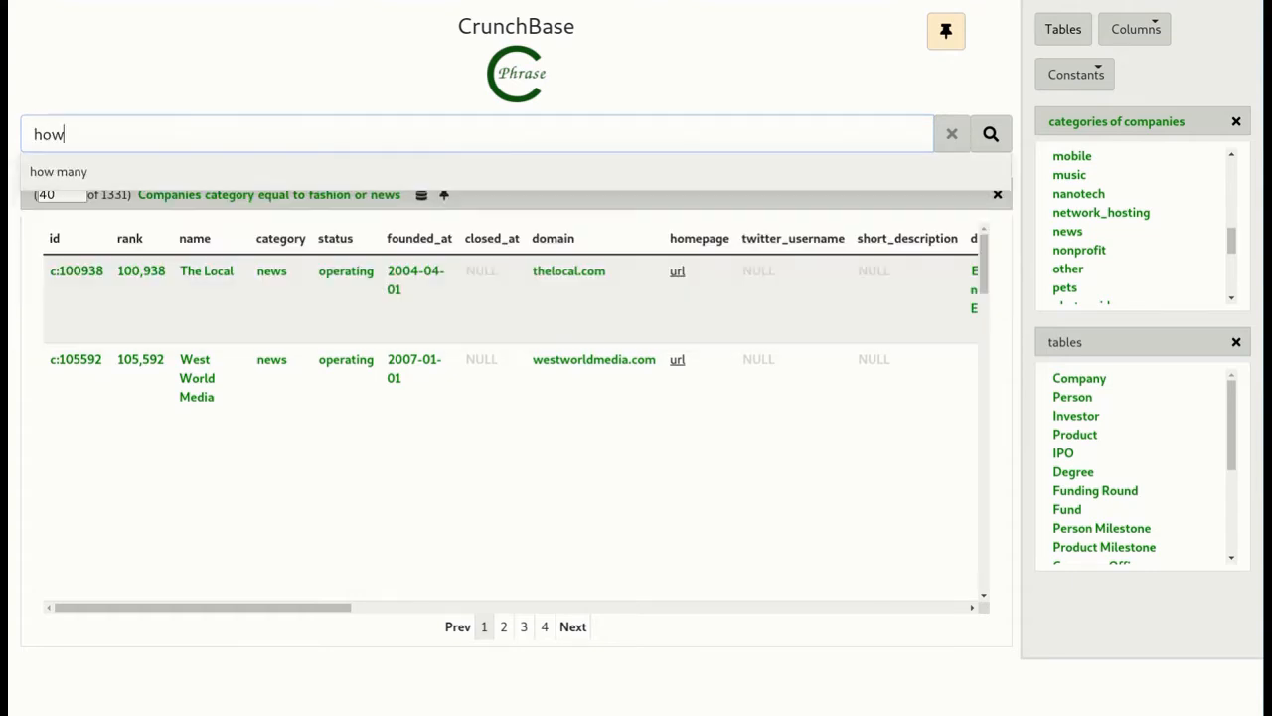
{"action": "type", "text": " many"}
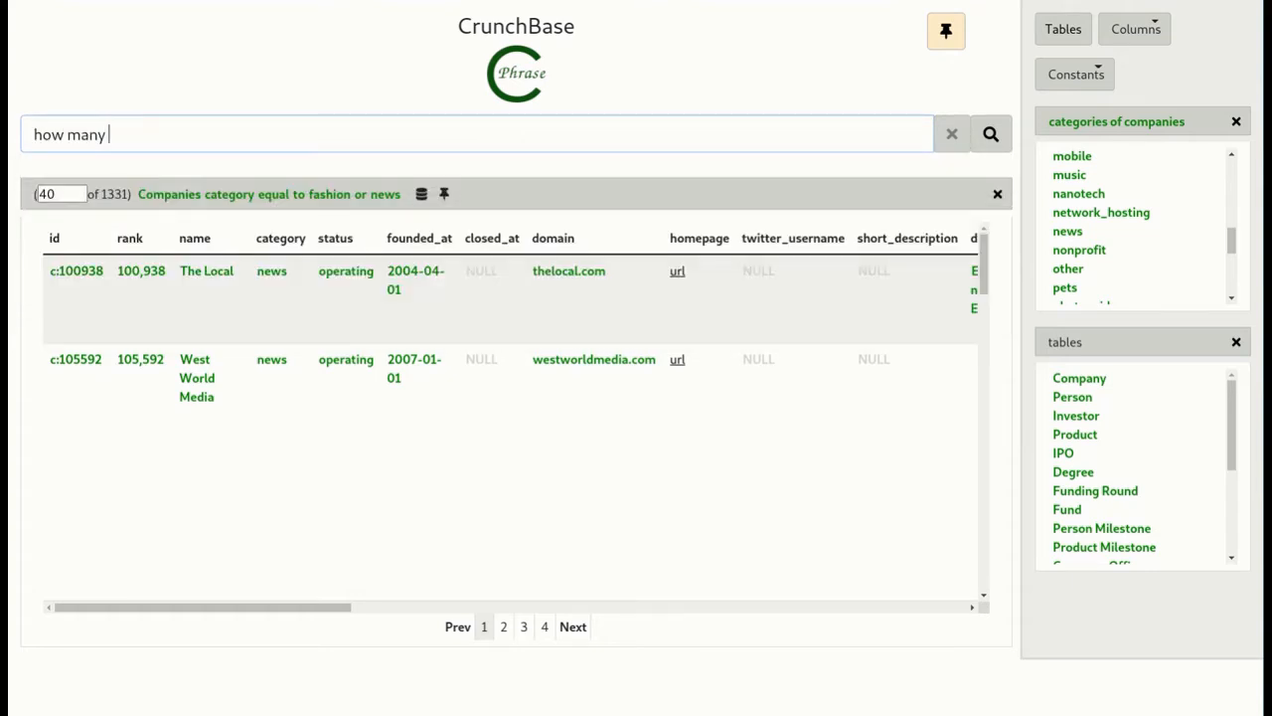
{"action": "left_click", "coordinate": [1080, 378]}
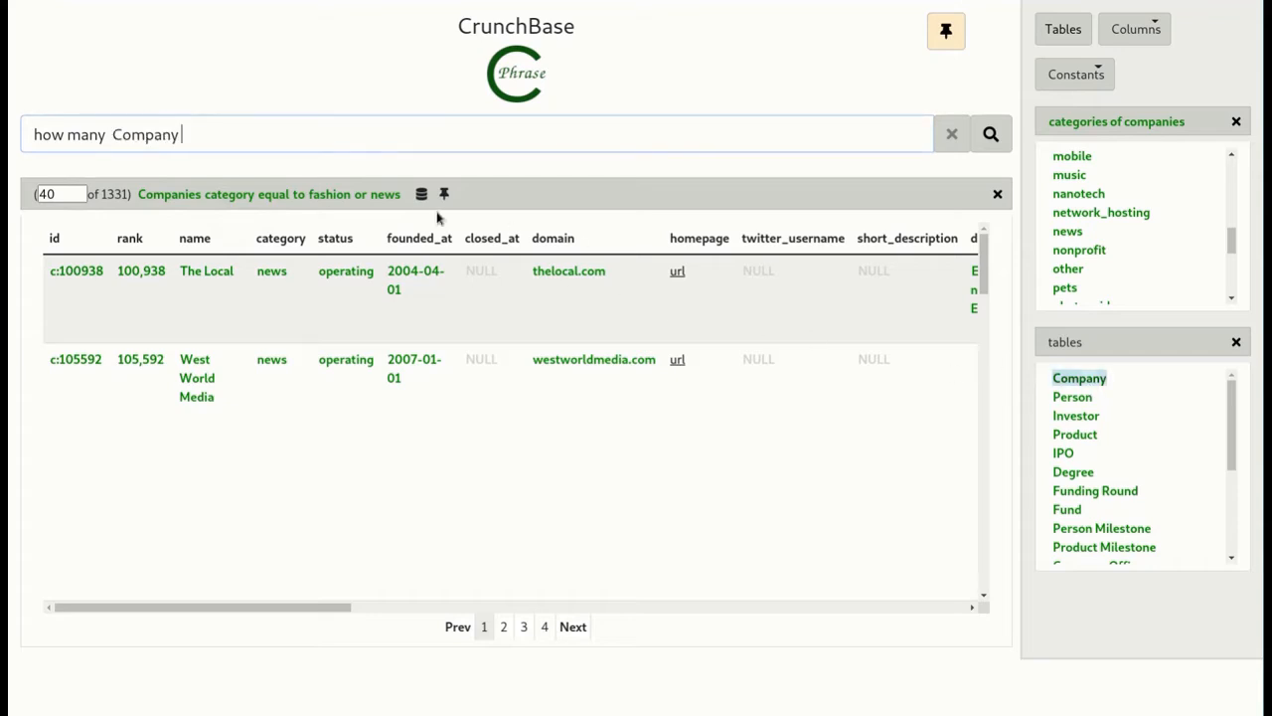
{"action": "type", "text": "pe"}
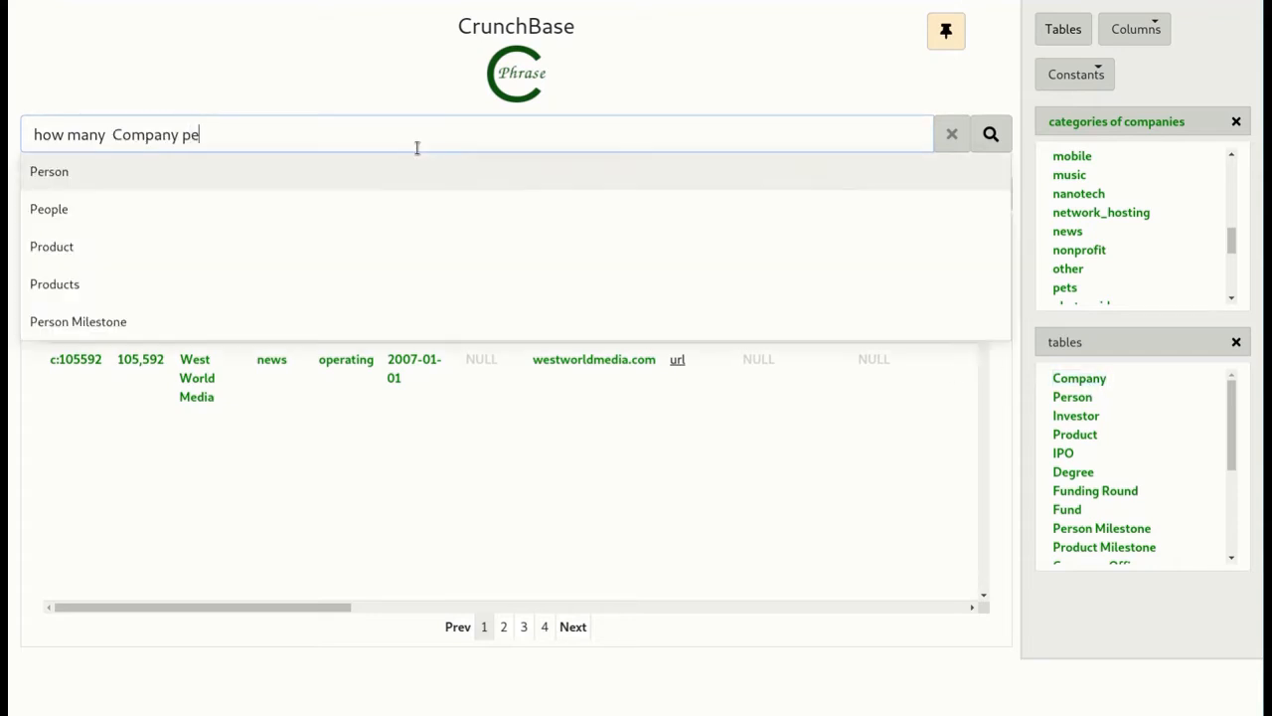
{"action": "type", "text": "r cate"}
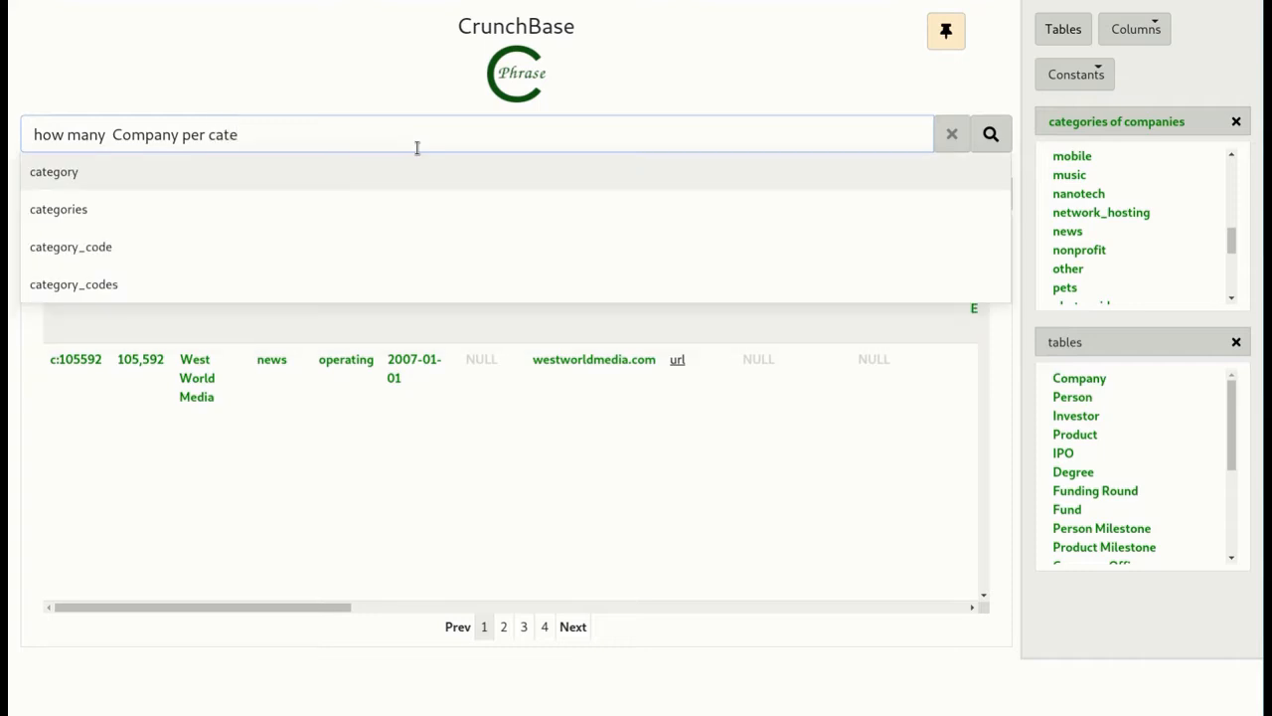
{"action": "key", "text": "Return"}
{"action": "key", "text": "Return"}
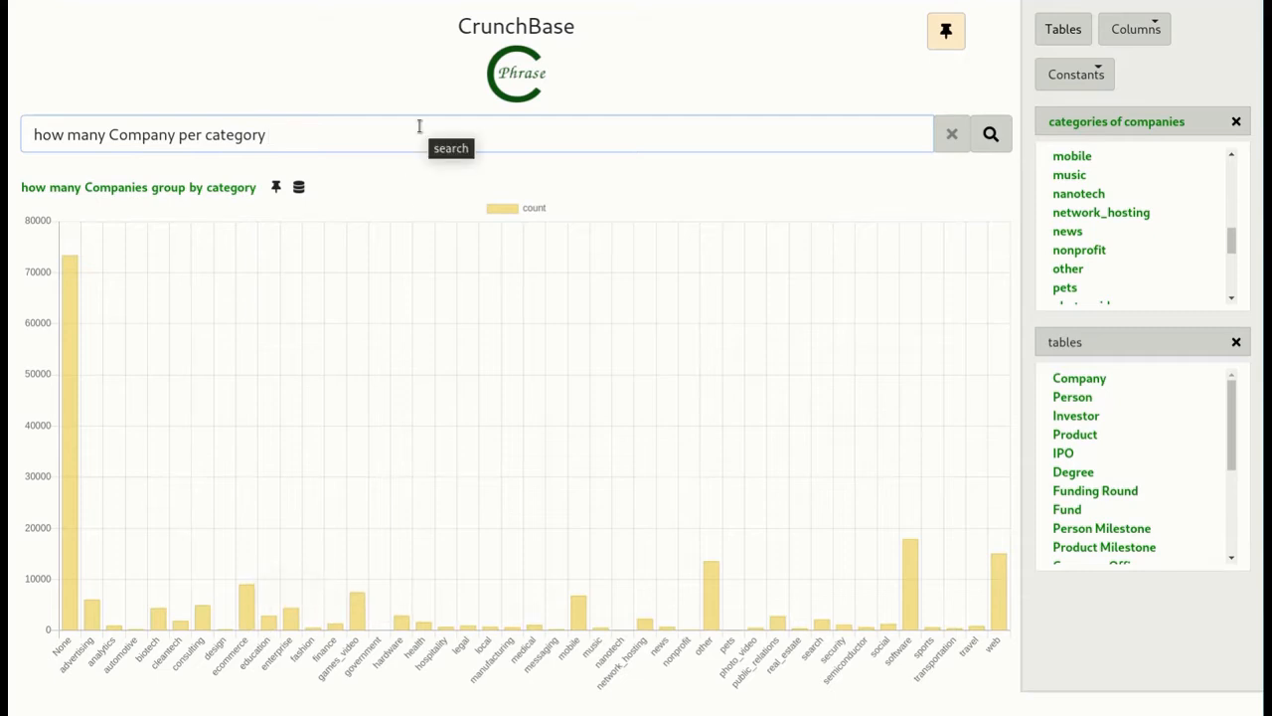
- Restrict the per-category company count to country_code "SWE" and run the query
{"action": "type", "text": "country "}
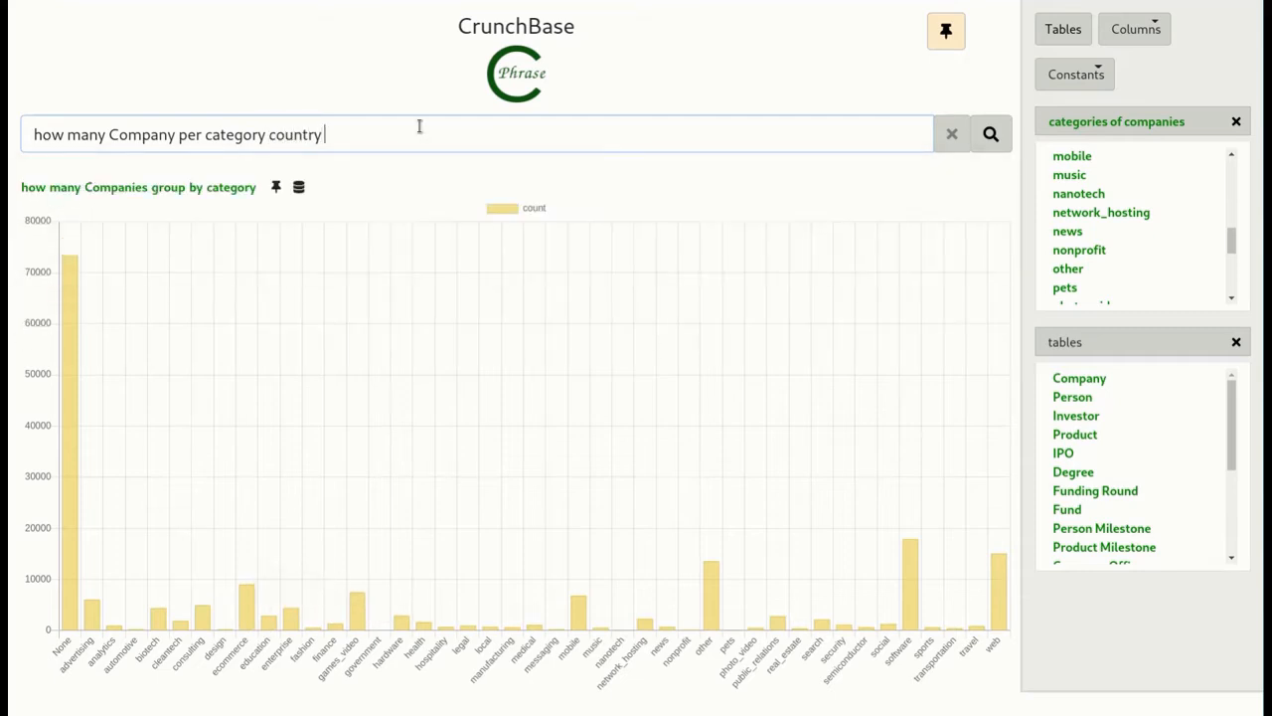
{"action": "type", "text": "co"}
{"action": "key", "text": "BackSpace"}
{"action": "key", "text": "BackSpace"}
{"action": "key", "text": "BackSpace"}
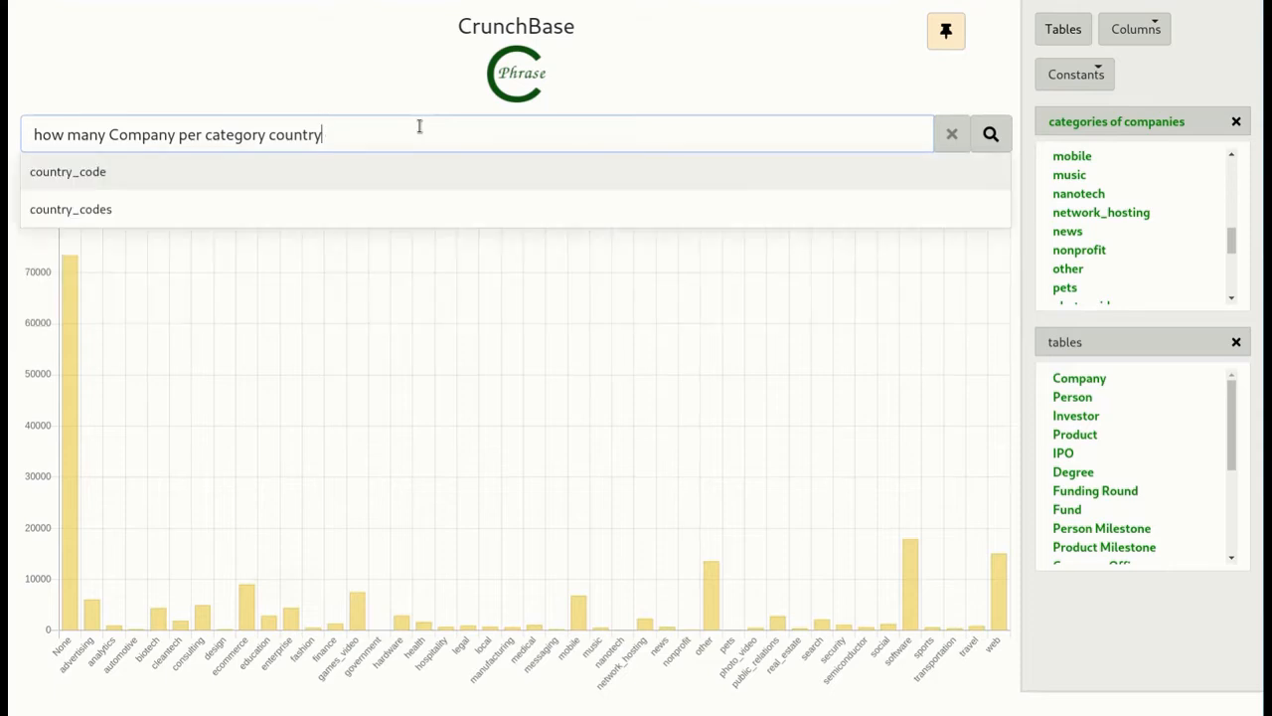
{"action": "type", "text": "_code "}
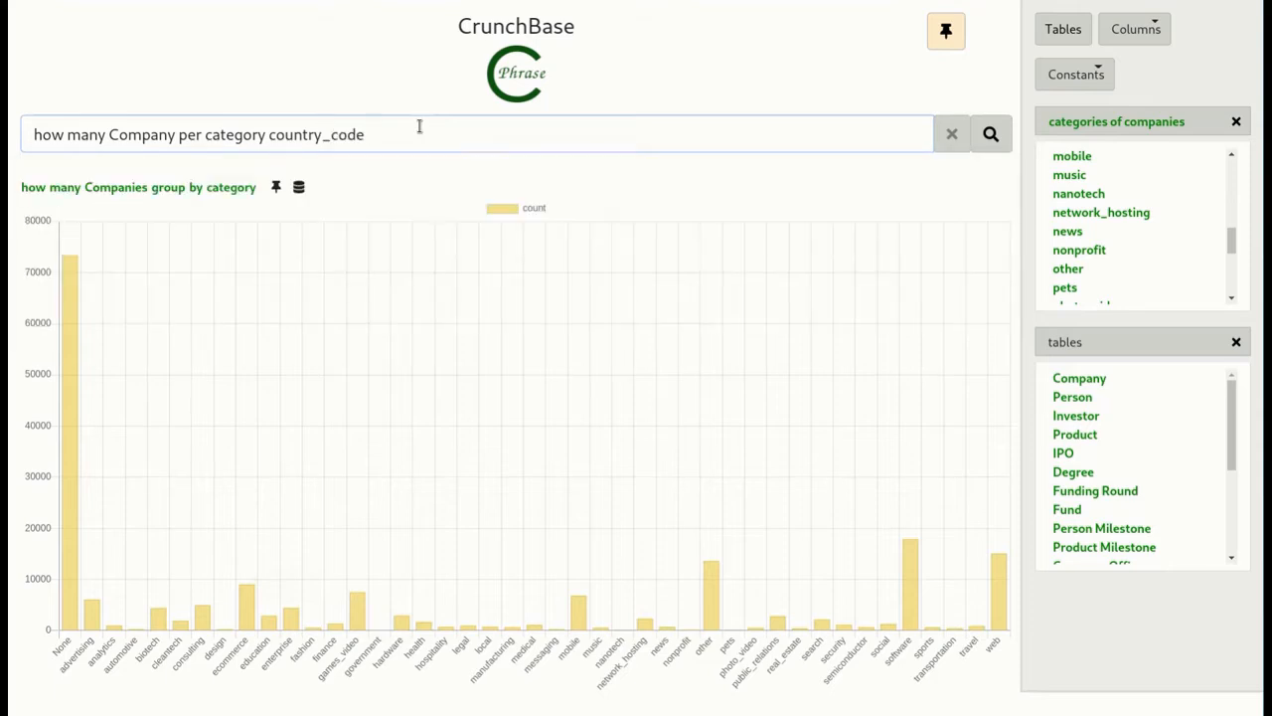
{"action": "type", "text": "\"SWE"}
{"action": "key", "text": "Return"}
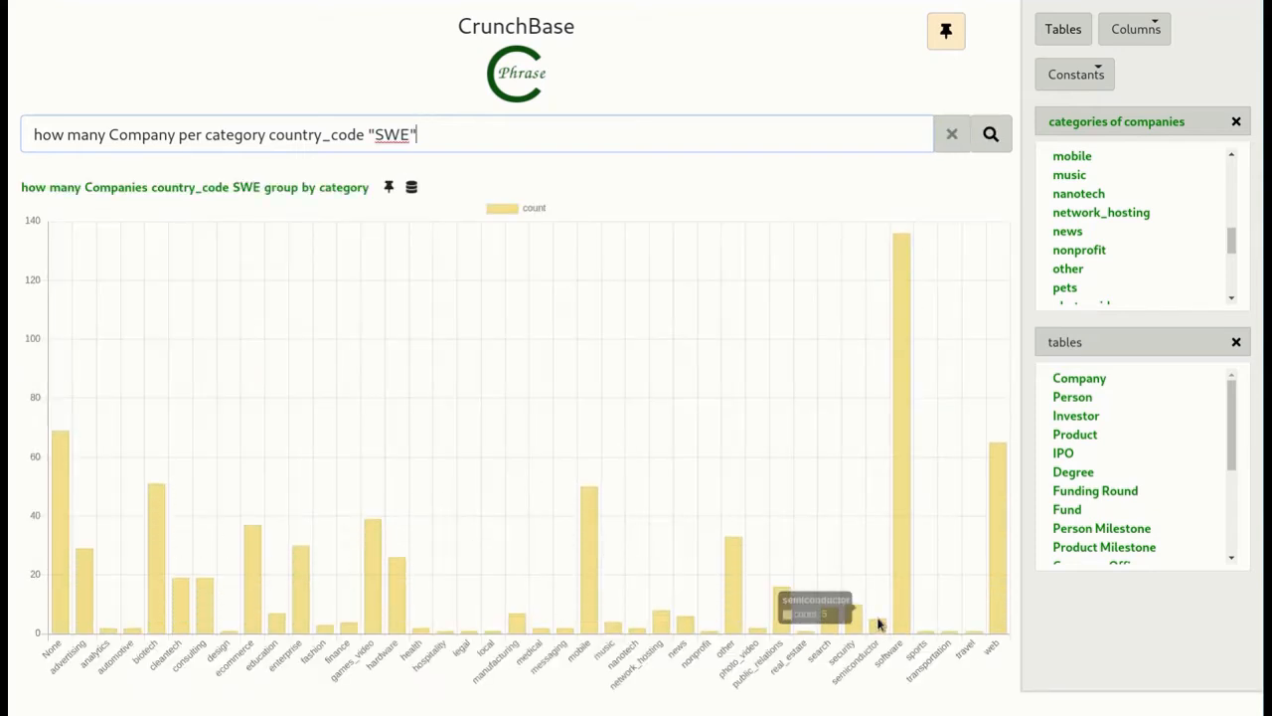
- Change the country code in the company count query to "USA" and rerun it
{"action": "mouse_move", "coordinate": [897, 611]}
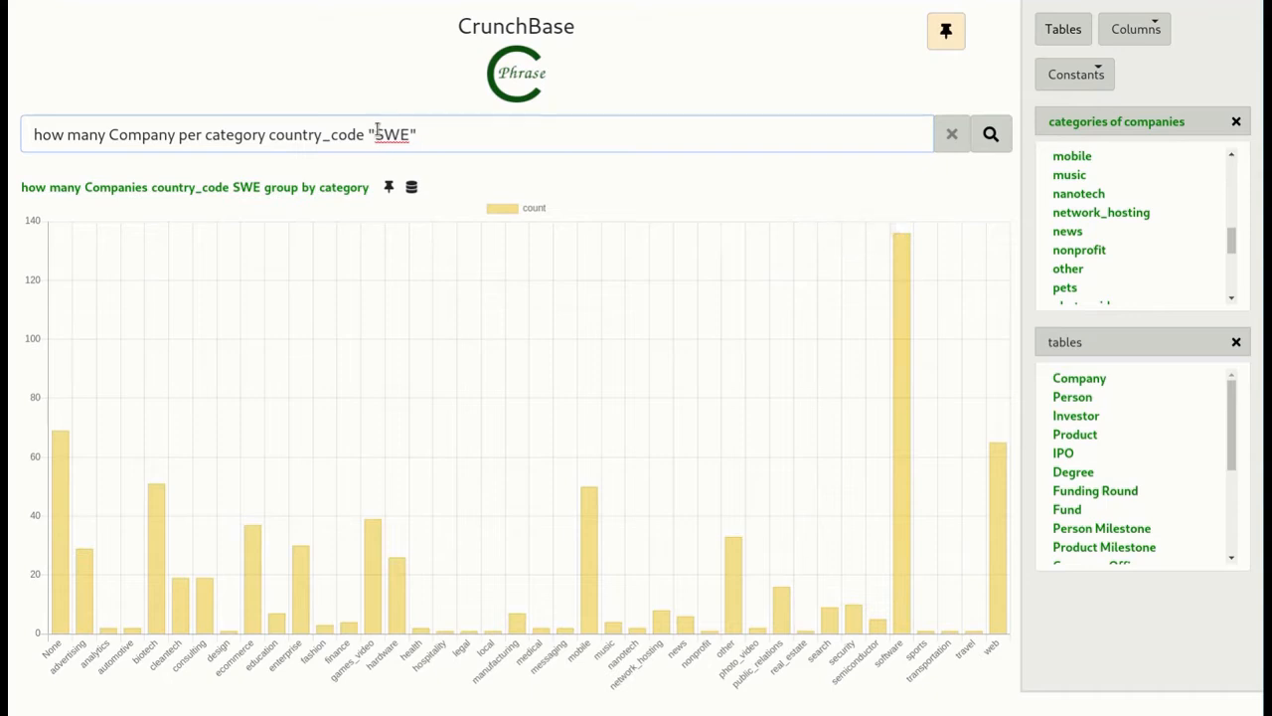
{"action": "left_click_drag", "start_coordinate": [378, 134], "coordinate": [407, 134]}
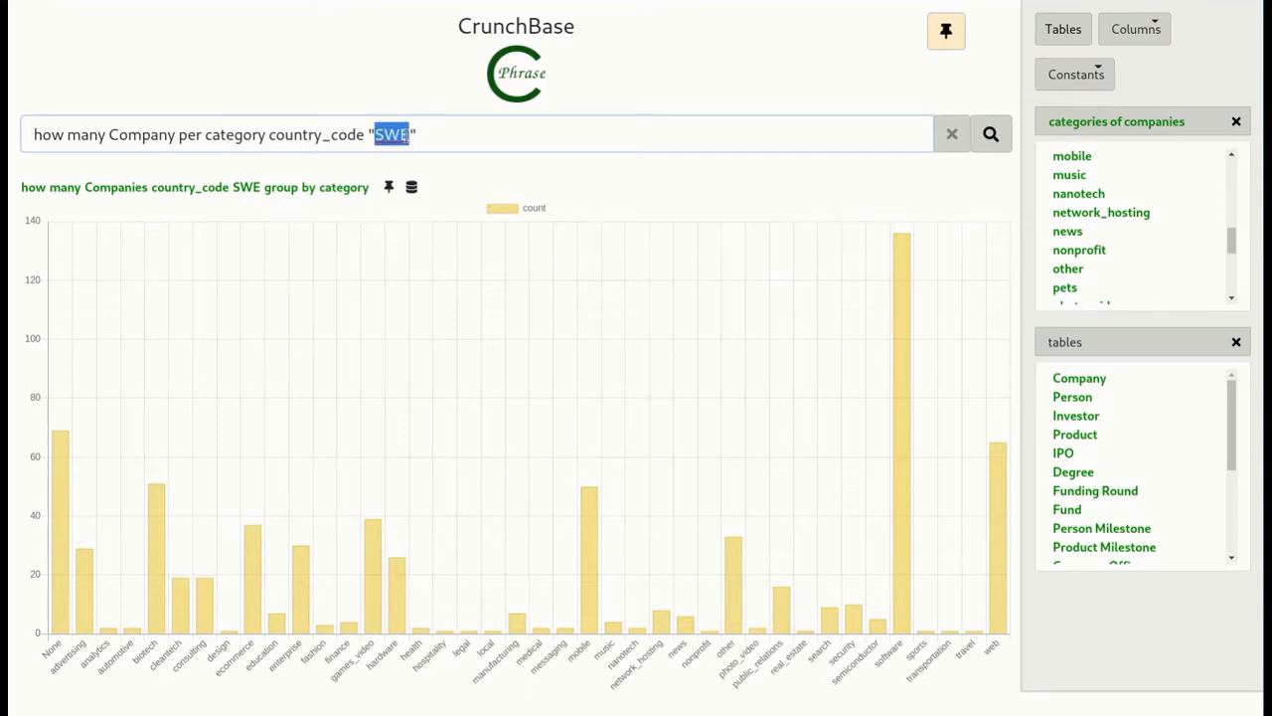
{"action": "type", "text": "USA"}
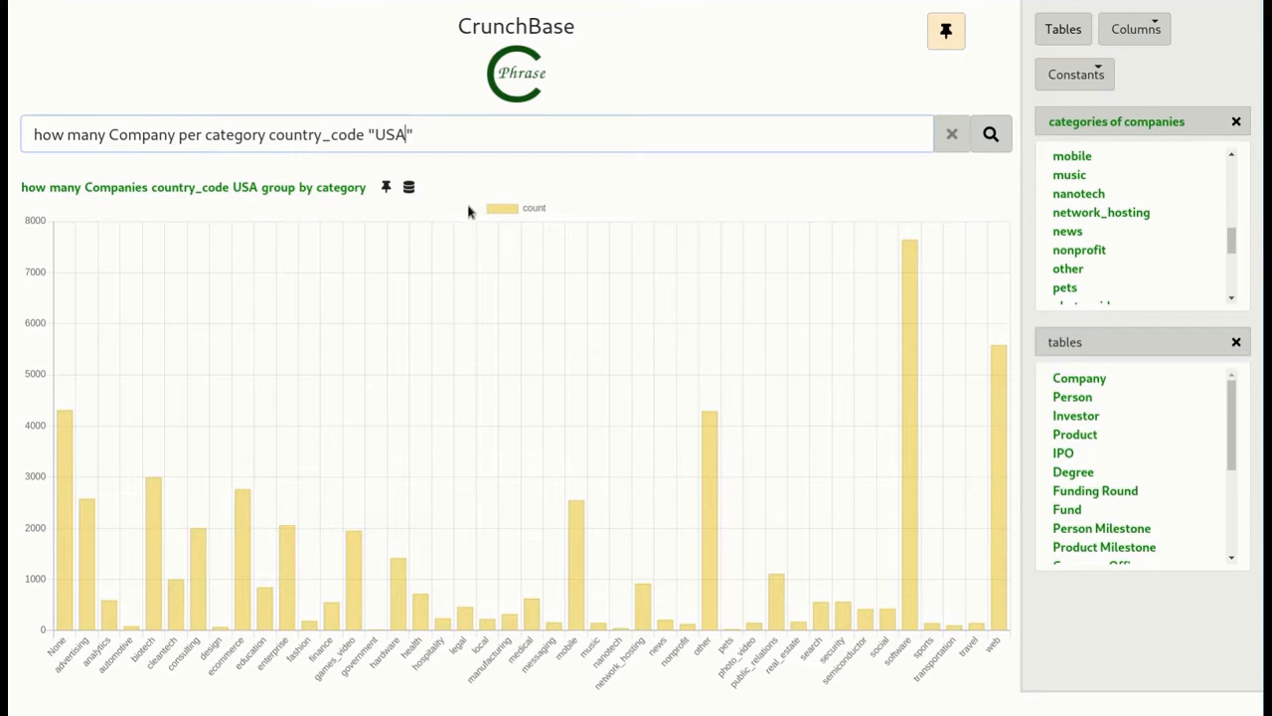
- Clear the previous query and run a new one reading "names 10 top ranked people"
{"action": "left_click", "coordinate": [956, 136]}
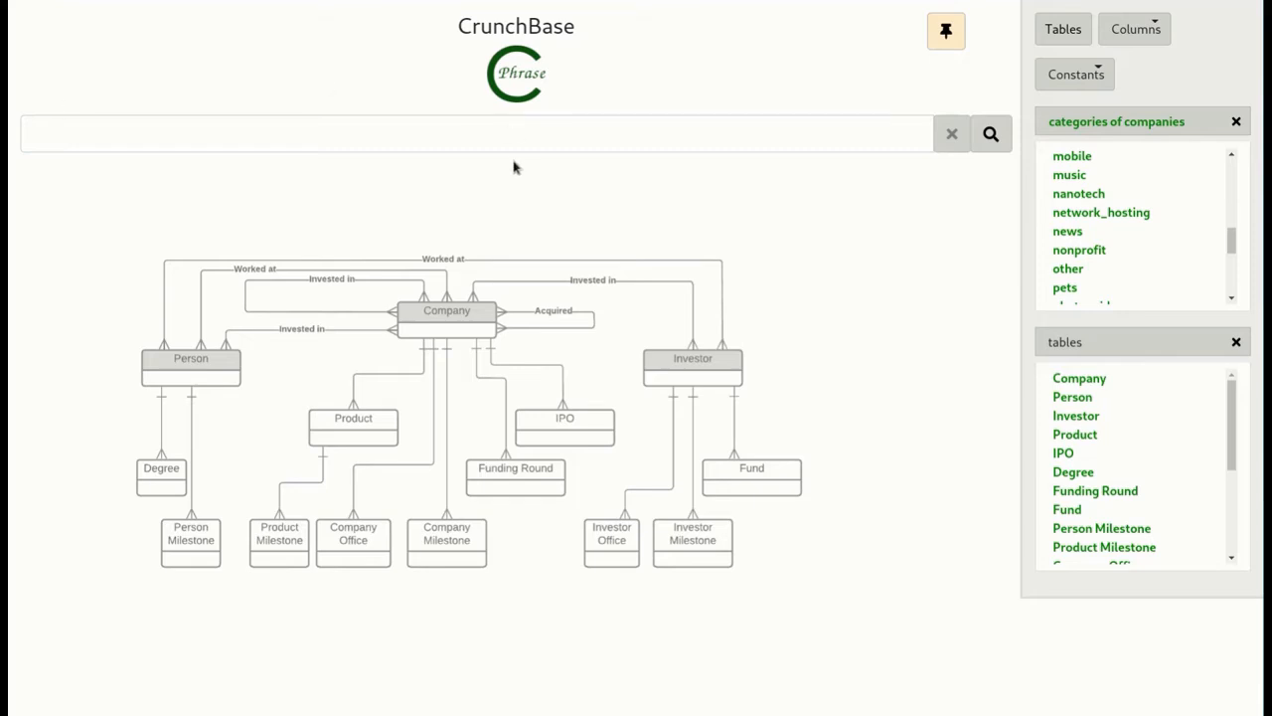
{"action": "left_click", "coordinate": [481, 136]}
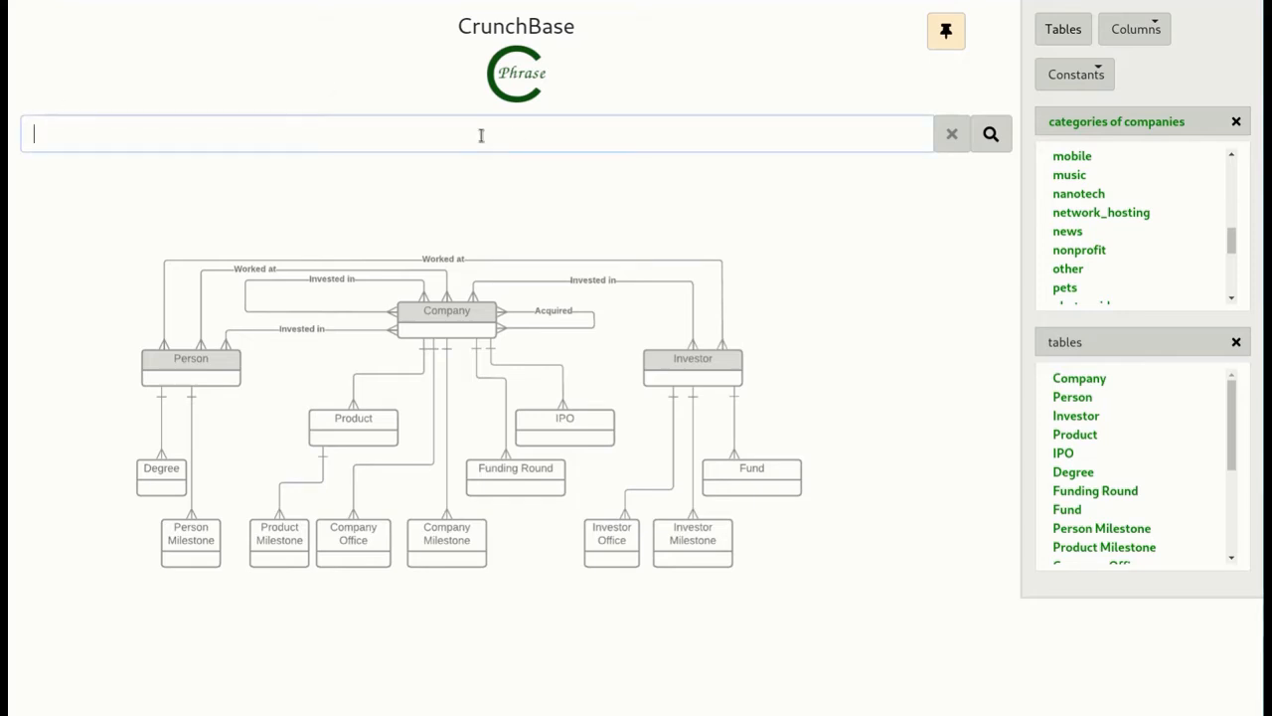
{"action": "type", "text": "names top ranked pe"}
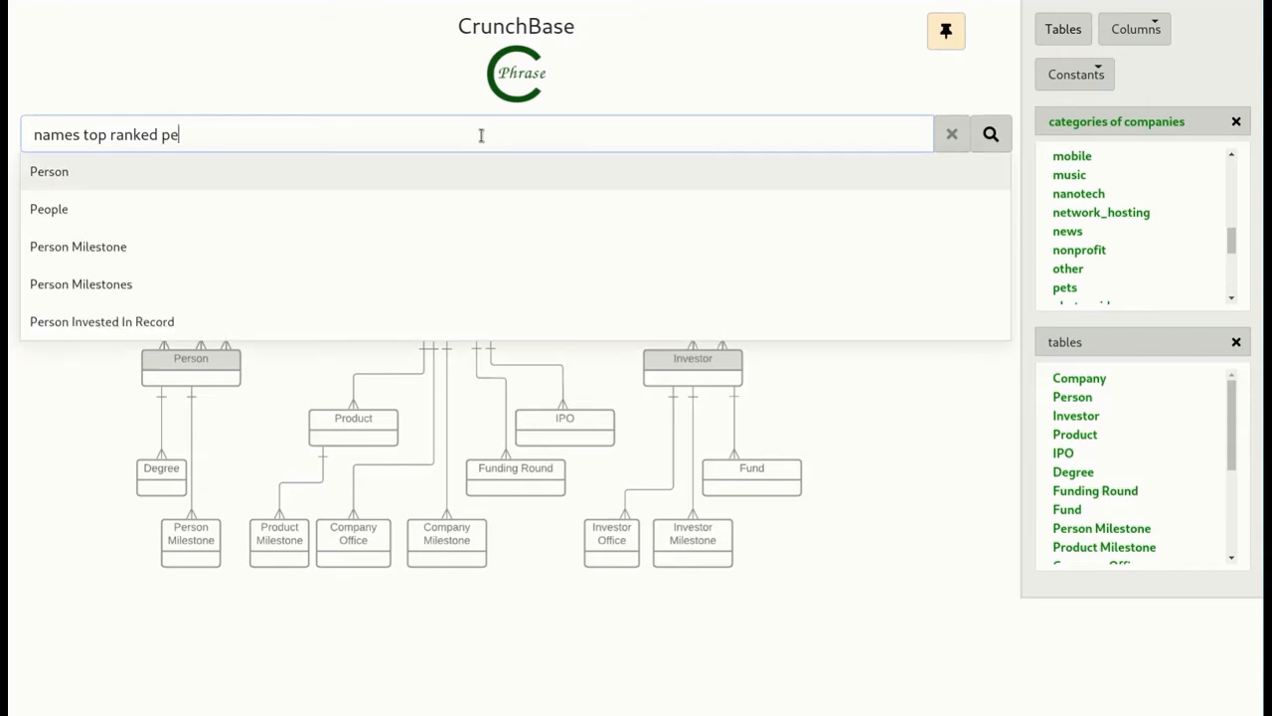
{"action": "type", "text": "pol"}
{"action": "key", "text": "BackSpace"}
{"action": "type", "text": "ople"}
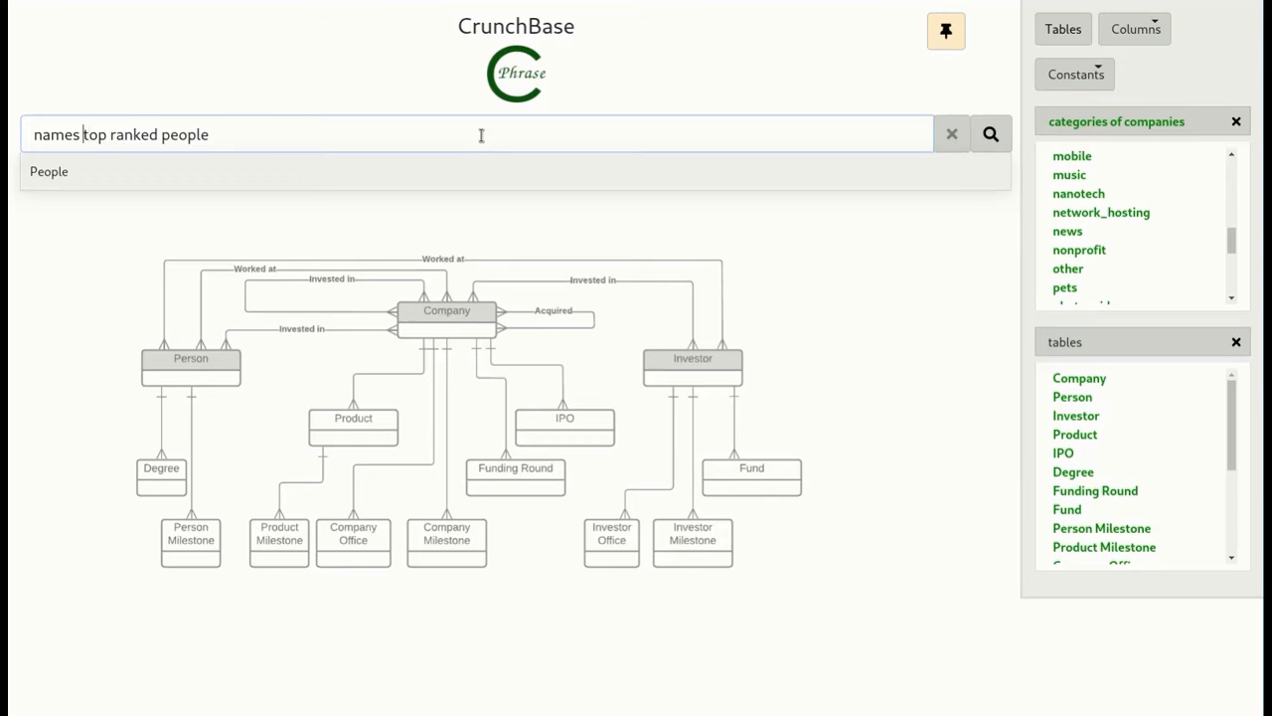
{"action": "key", "text": "ctrl+Left"}
{"action": "key", "text": "ctrl+Left"}
{"action": "key", "text": "ctrl+Left"}
{"action": "type", "text": "10"}
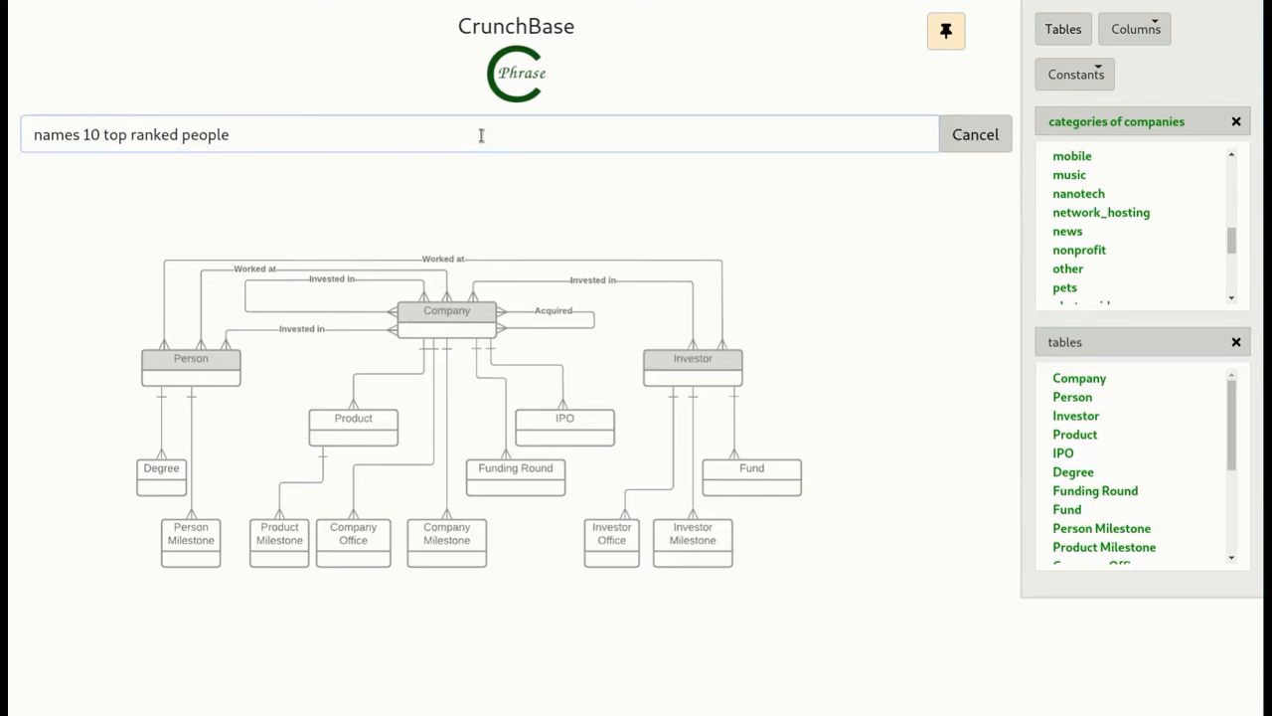
{"action": "key", "text": "Return"}
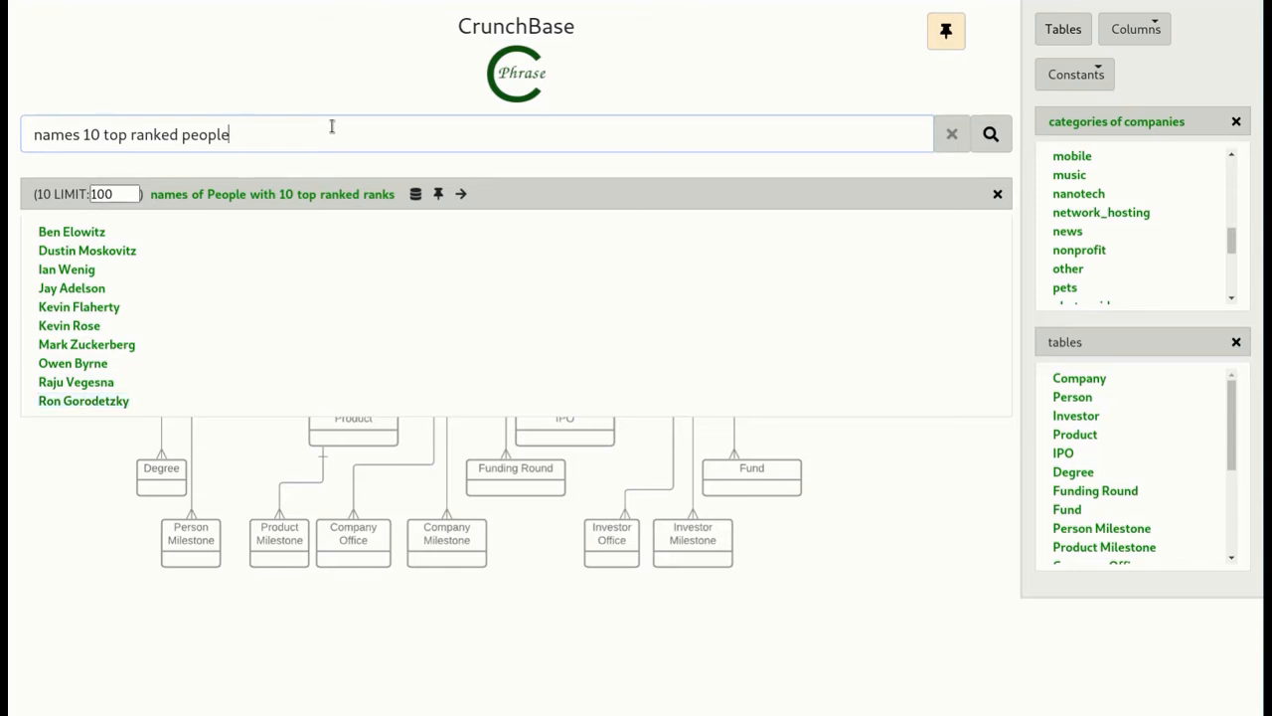
- Look further down the list of tables and close the results of the top ranked people query
{"action": "type", "text": "n"}
{"action": "key", "text": "BackSpace"}
{"action": "scroll", "coordinate": [1169, 427], "scroll_direction": "down", "scroll_amount": 3}
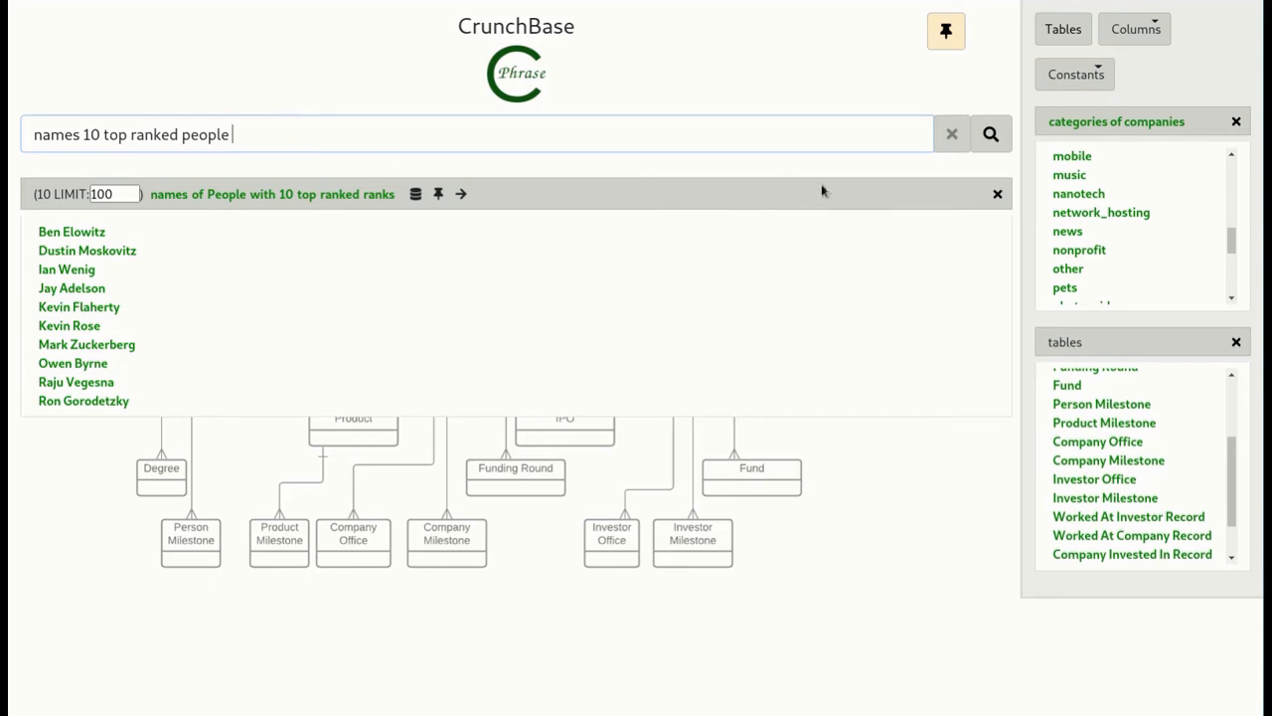
{"action": "left_click", "coordinate": [999, 194]}
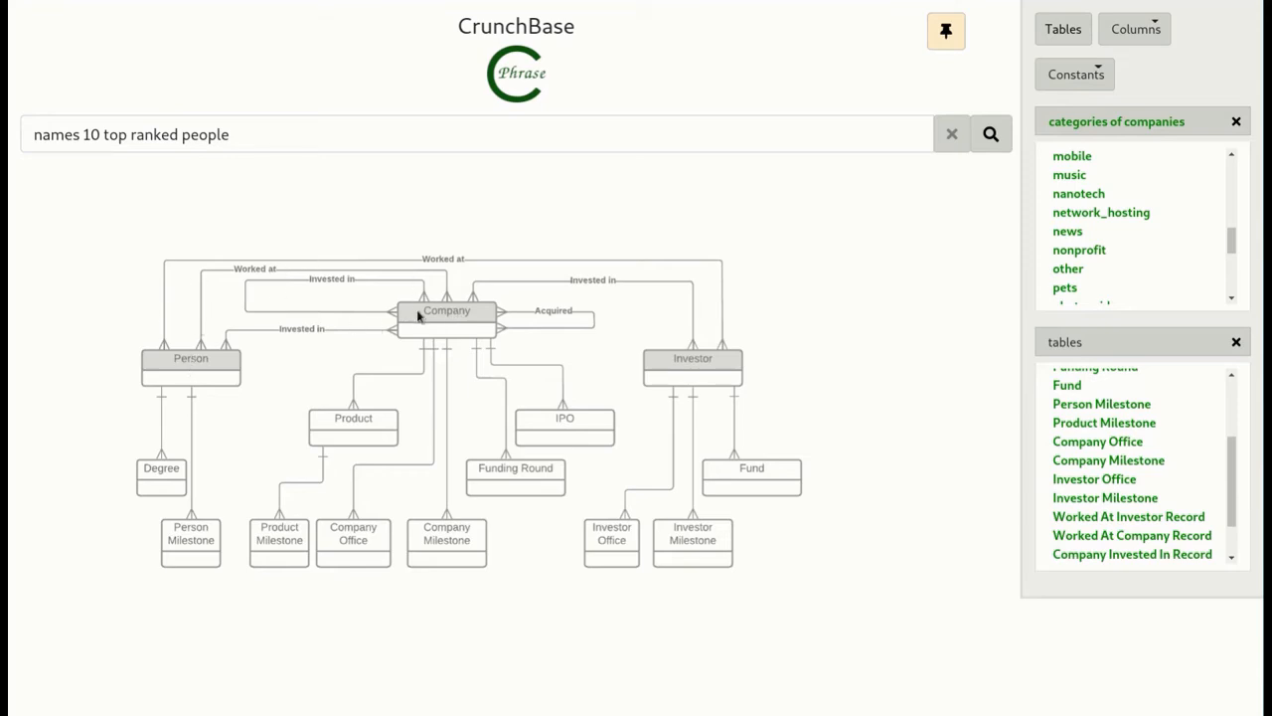
- Extend the top ranked people query with "worked at company medical" and run it under the interpretation that returns names of people
{"action": "left_click", "coordinate": [276, 135]}
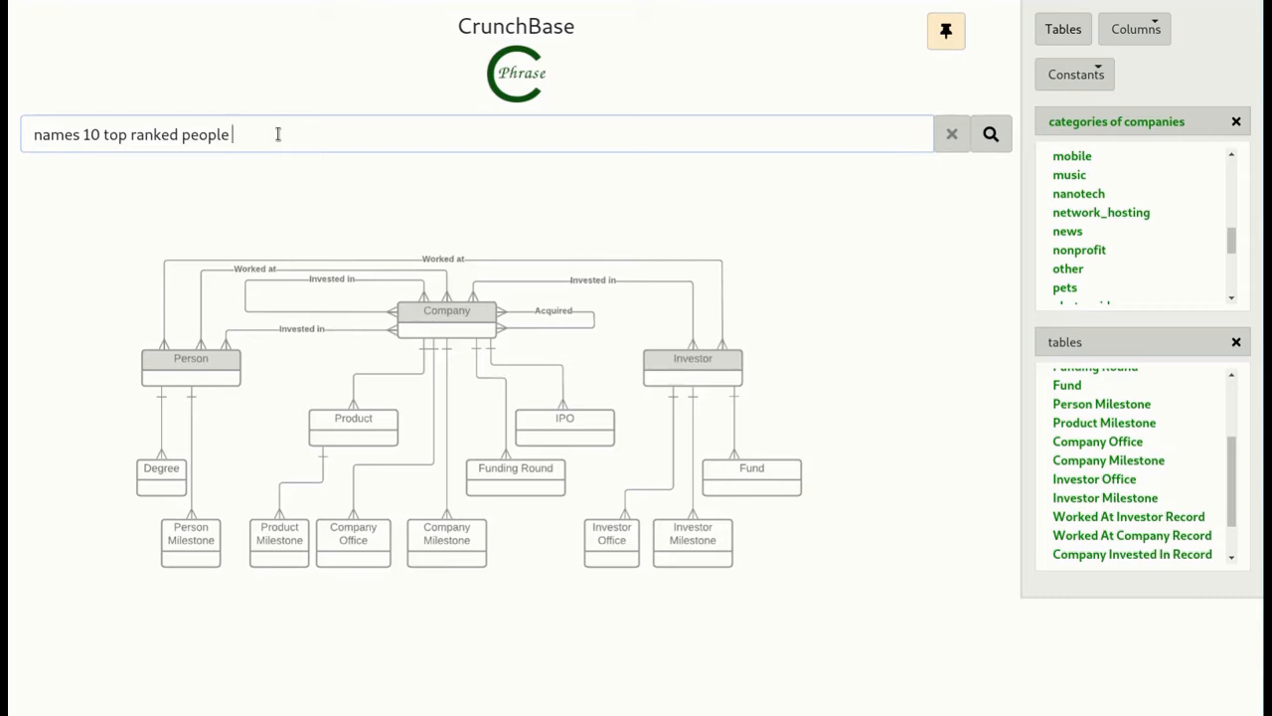
{"action": "type", "text": "wor"}
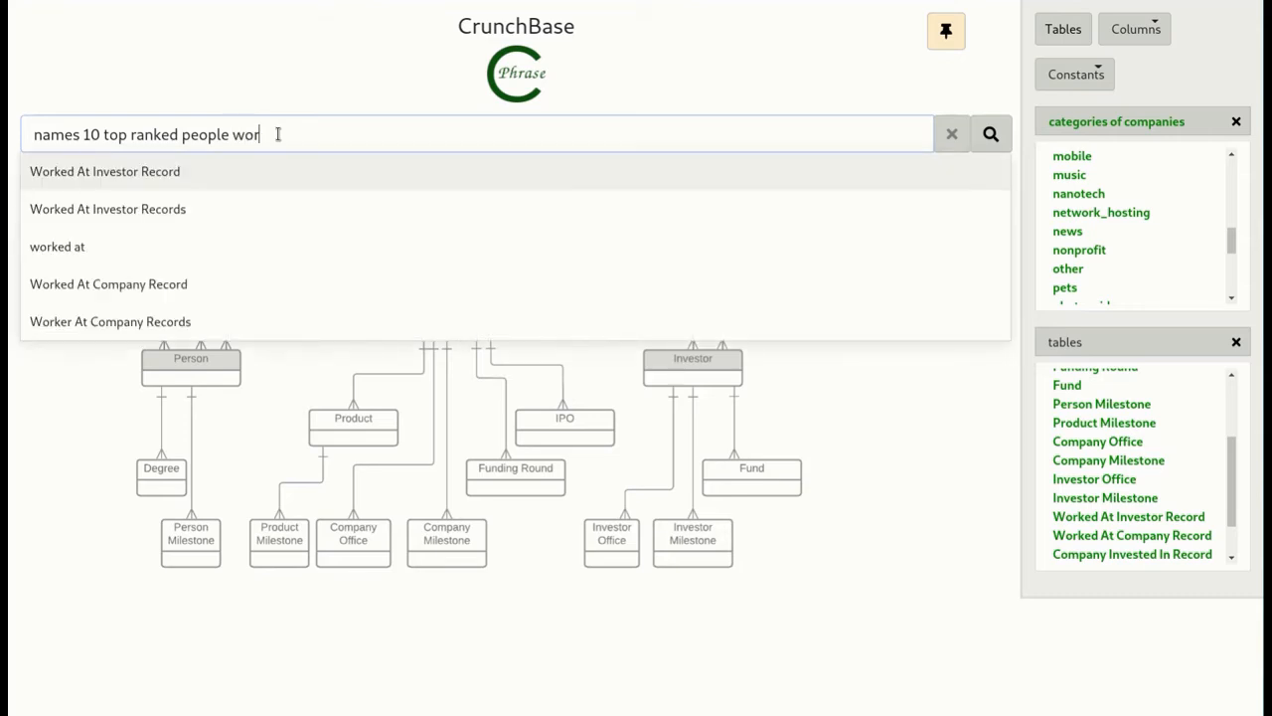
{"action": "type", "text": "ked at "}
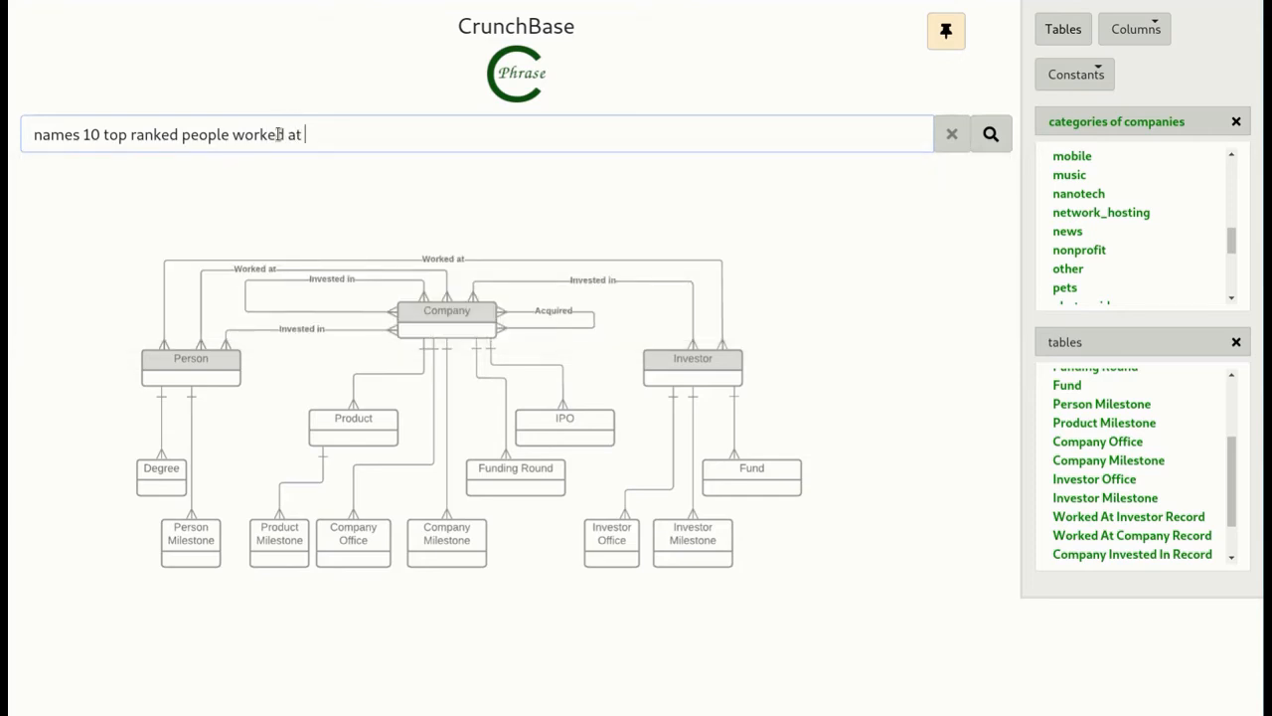
{"action": "type", "text": "company"}
{"action": "scroll", "coordinate": [1158, 204], "scroll_direction": "up", "scroll_amount": 1}
{"action": "scroll", "coordinate": [1141, 206], "scroll_direction": "up", "scroll_amount": 1}
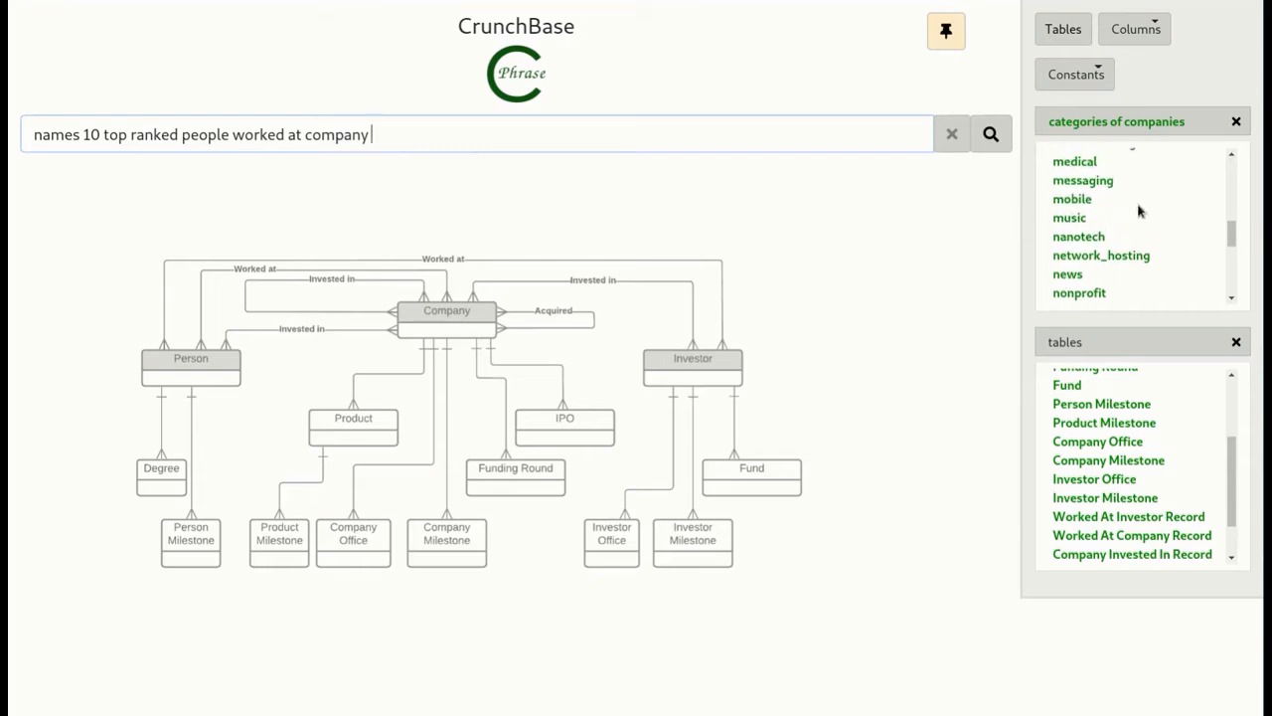
{"action": "left_click", "coordinate": [1107, 203]}
{"action": "left_click", "coordinate": [991, 135]}
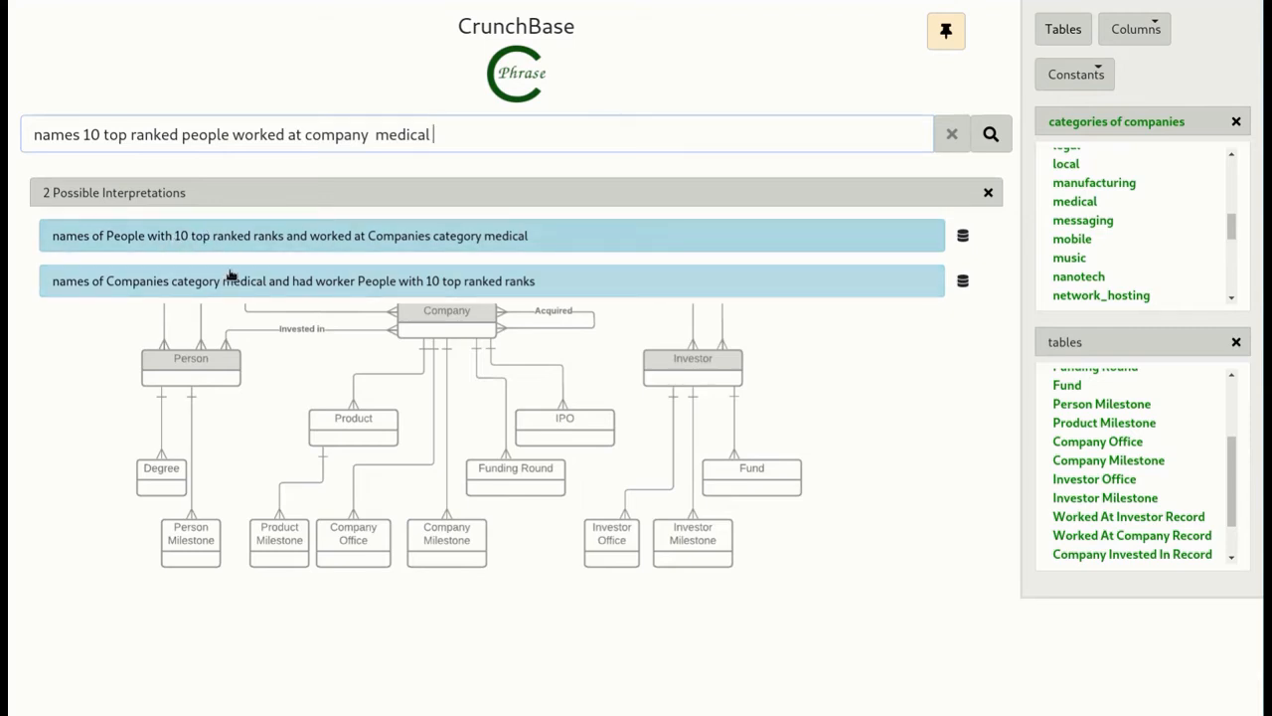
{"action": "left_click", "coordinate": [276, 238]}
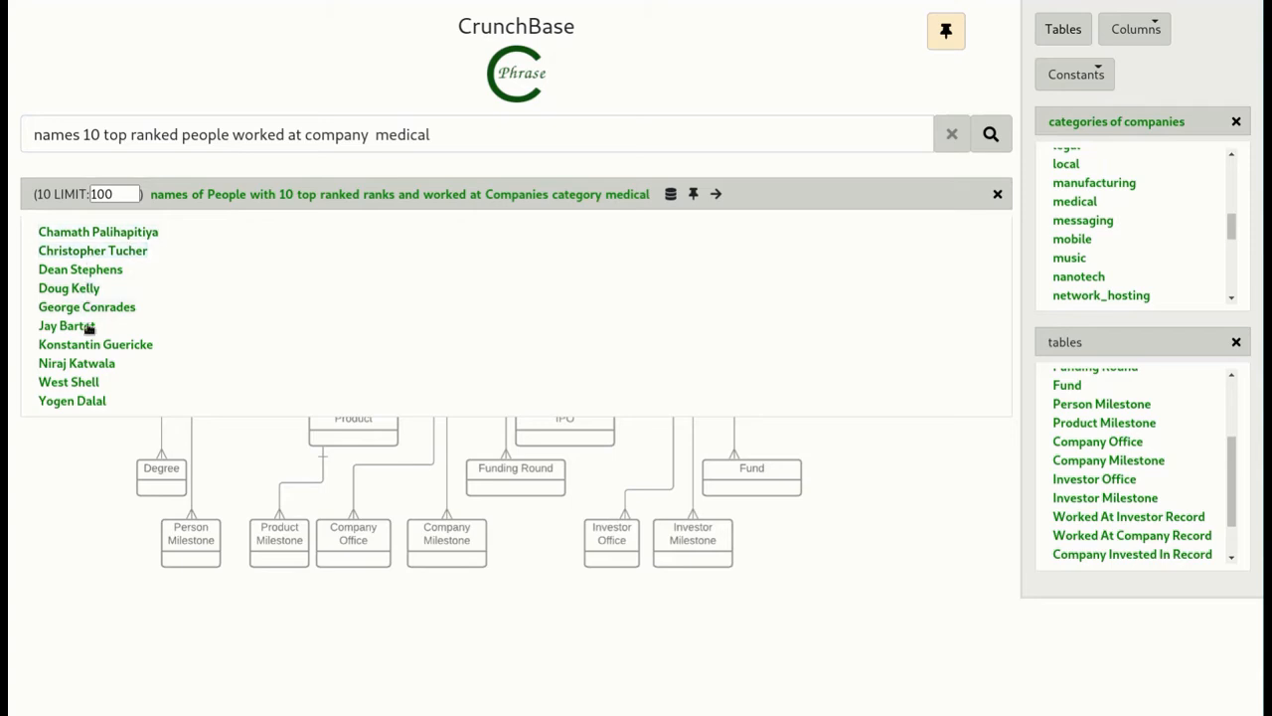
{"action": "left_click", "coordinate": [84, 399]}
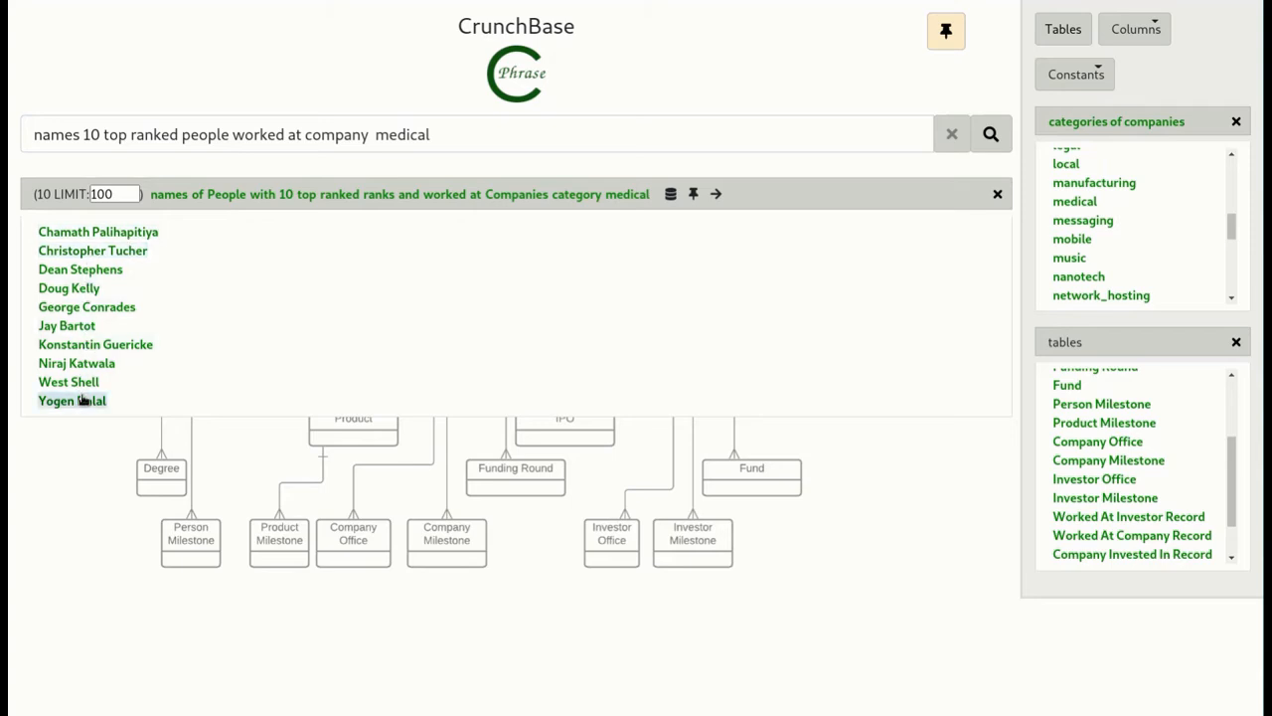
- Replace the company category in the query with "nanotech" and rerun it for the names of people
{"action": "double_click", "coordinate": [403, 136]}
{"action": "key", "text": "BackSpace"}
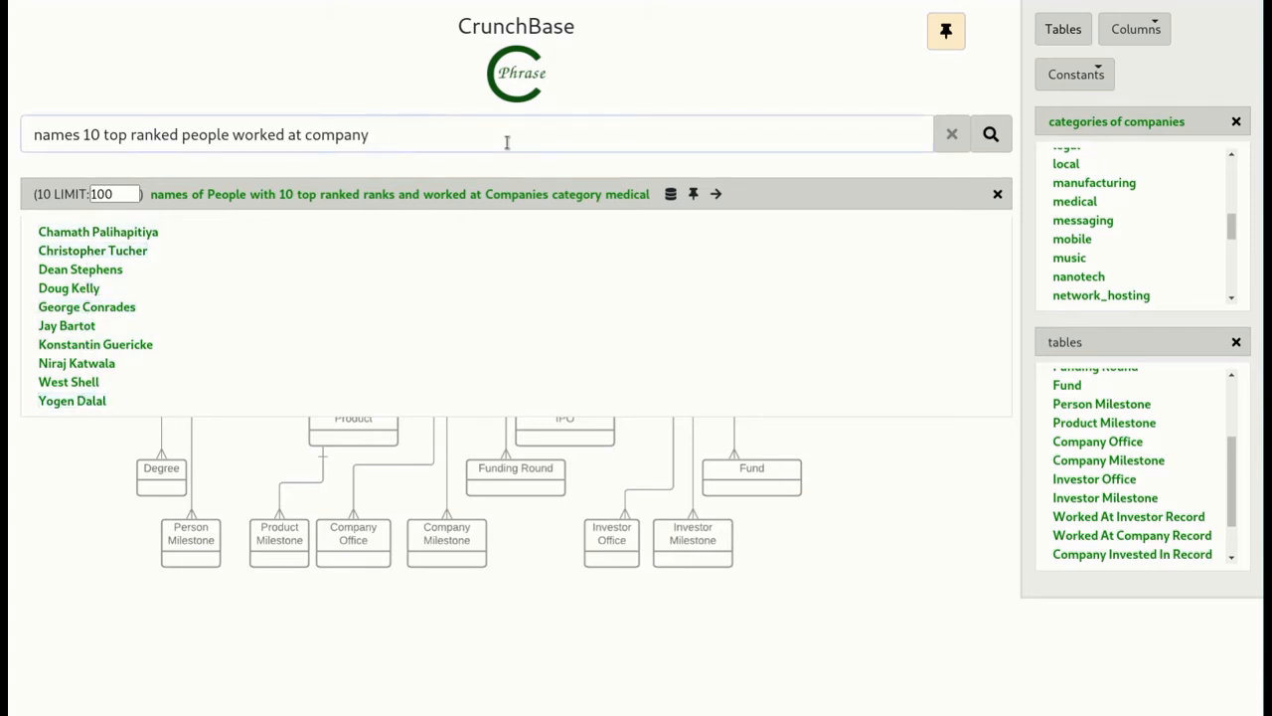
{"action": "scroll", "coordinate": [1188, 258], "scroll_direction": "down", "scroll_amount": 1}
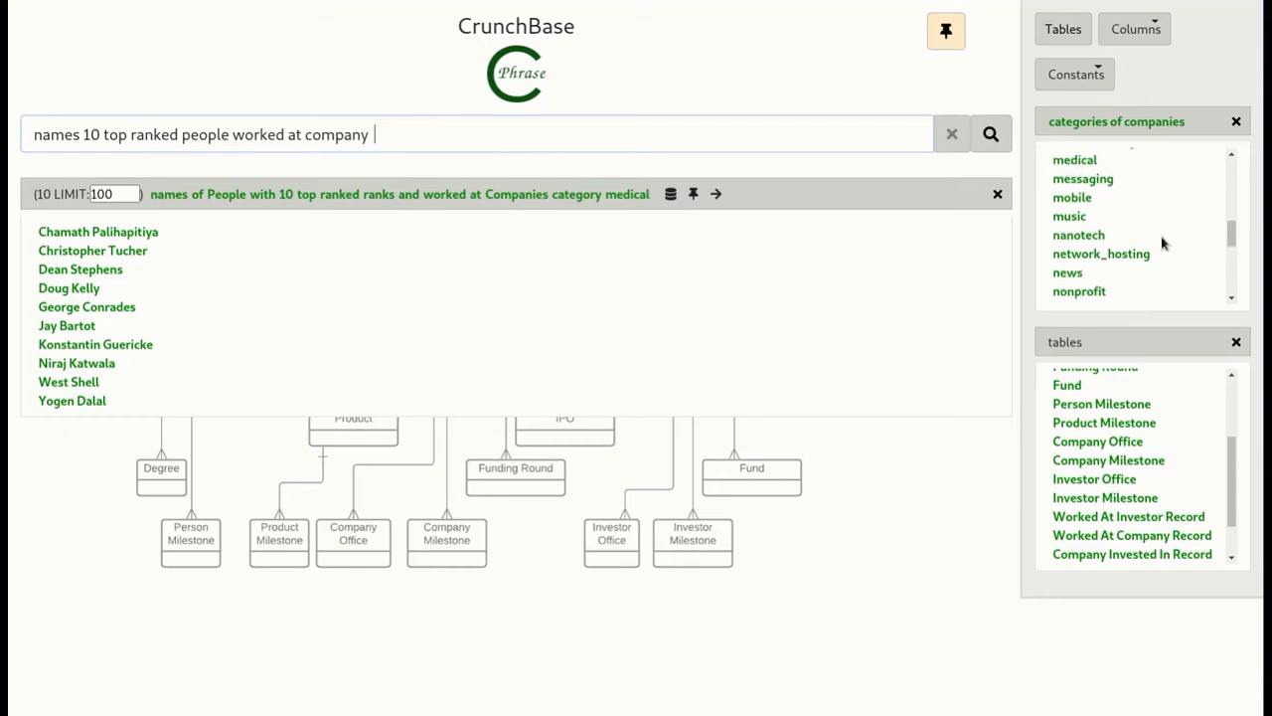
{"action": "left_click", "coordinate": [1103, 236]}
{"action": "left_click", "coordinate": [989, 140]}
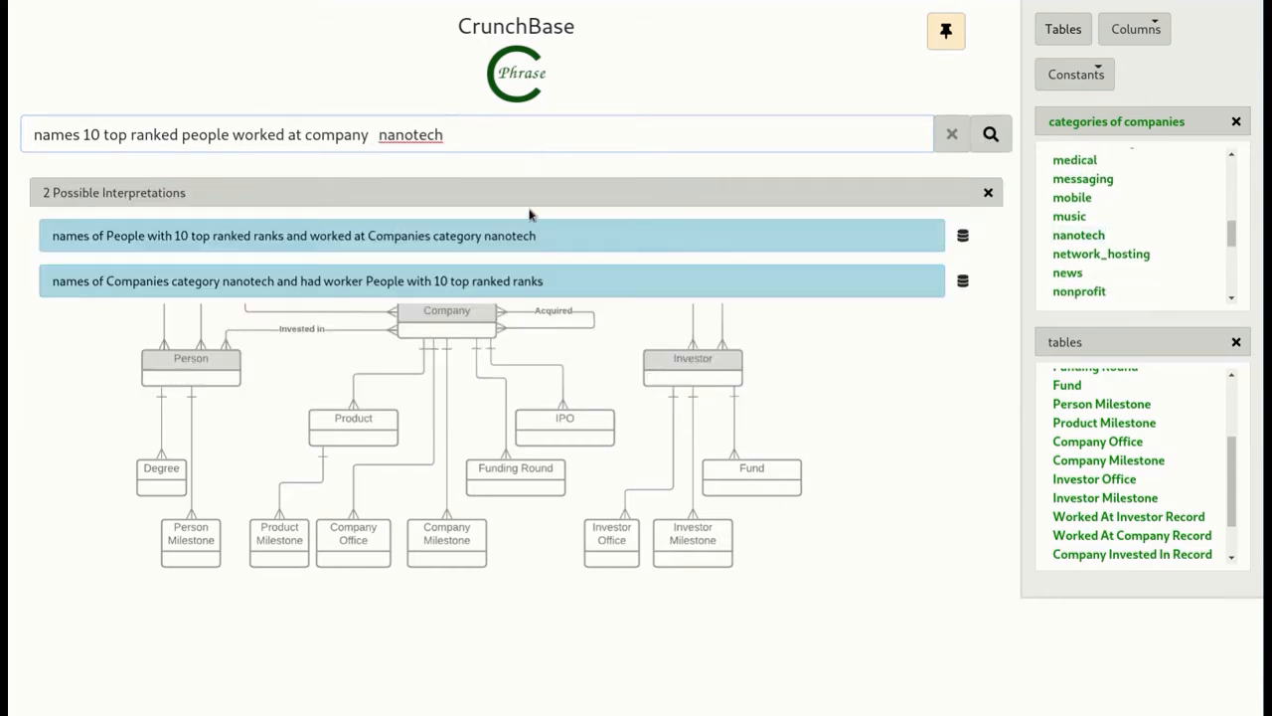
{"action": "left_click", "coordinate": [500, 236]}
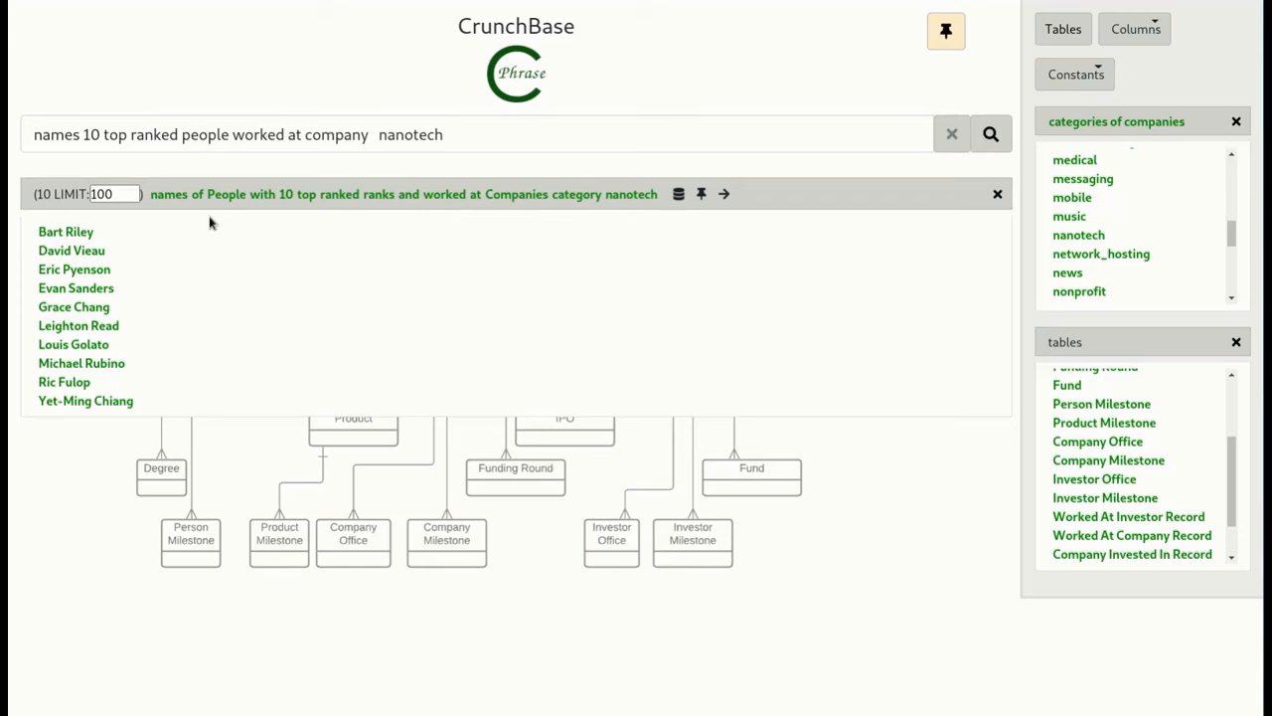
- Remove "names" from the nanotech query and rerun it to examine the full records of the people
{"action": "double_click", "coordinate": [75, 134]}
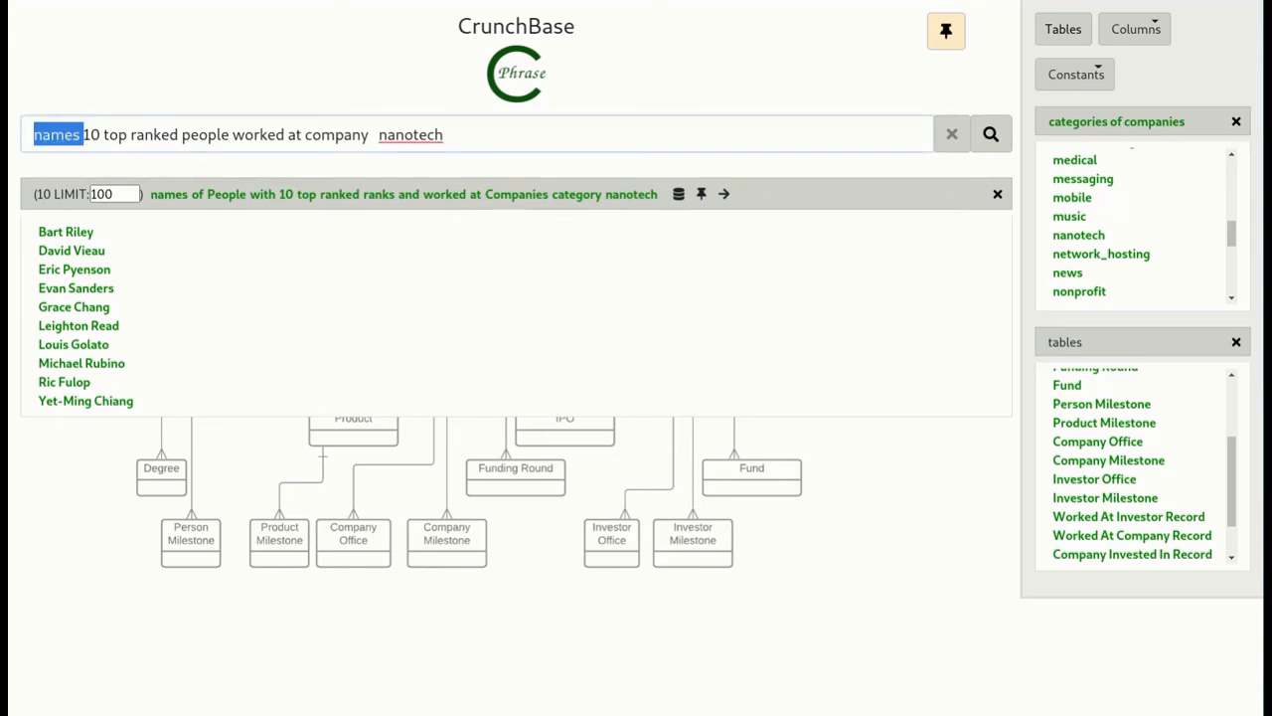
{"action": "key", "text": "BackSpace"}
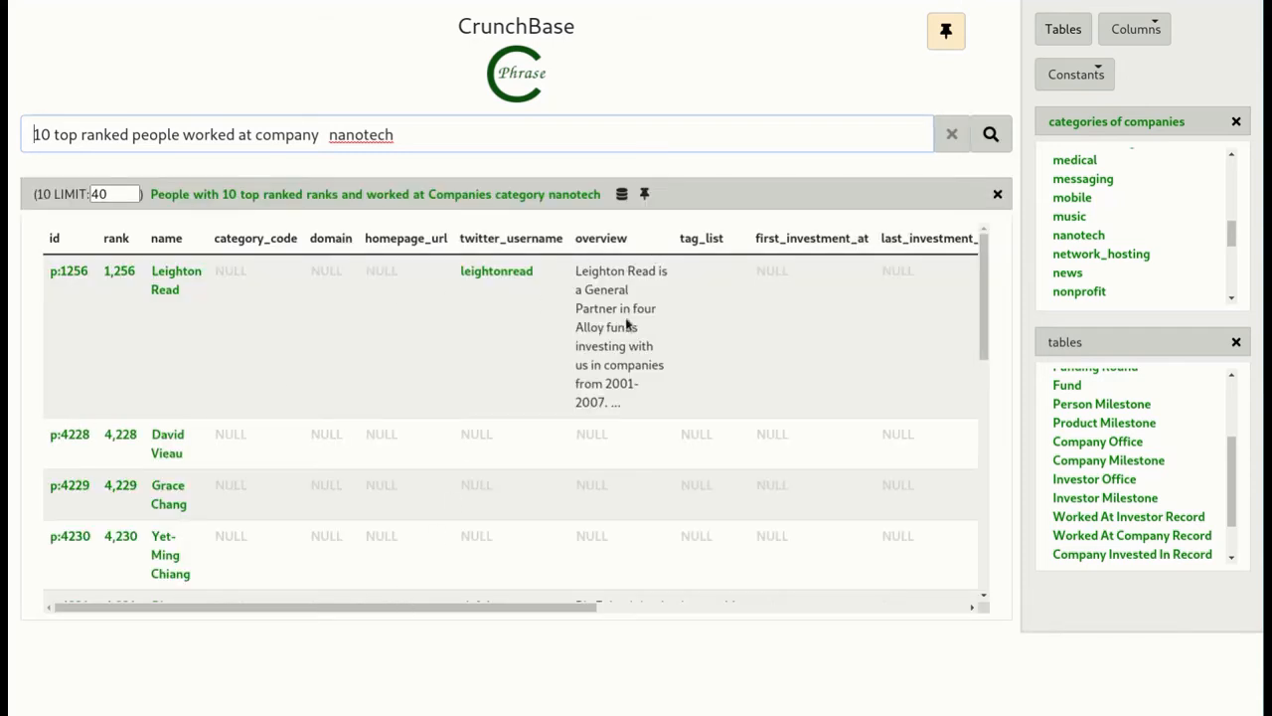
{"action": "mouse_move", "coordinate": [620, 343]}
{"action": "left_click_drag", "start_coordinate": [221, 603], "coordinate": [72, 575]}
{"action": "double_click", "coordinate": [463, 276]}
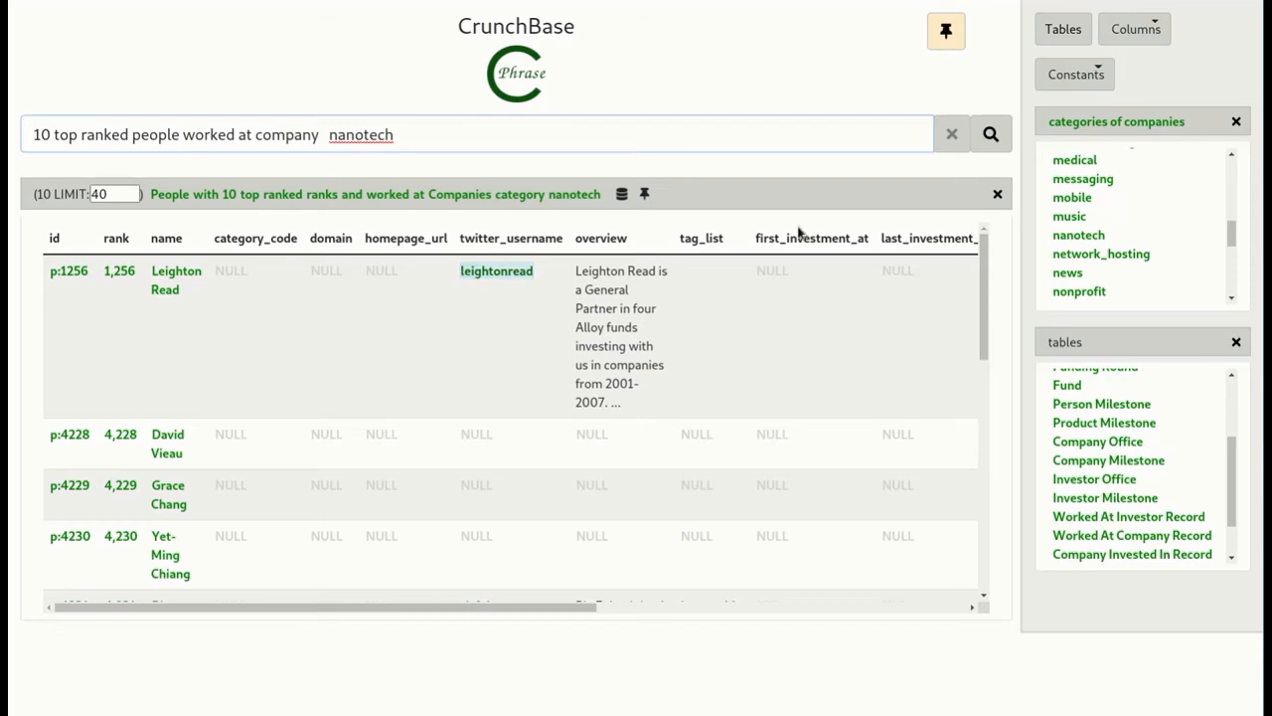
- Clear the nanotech query with its results, and close the tables and company categories lists
{"action": "left_click", "coordinate": [951, 134]}
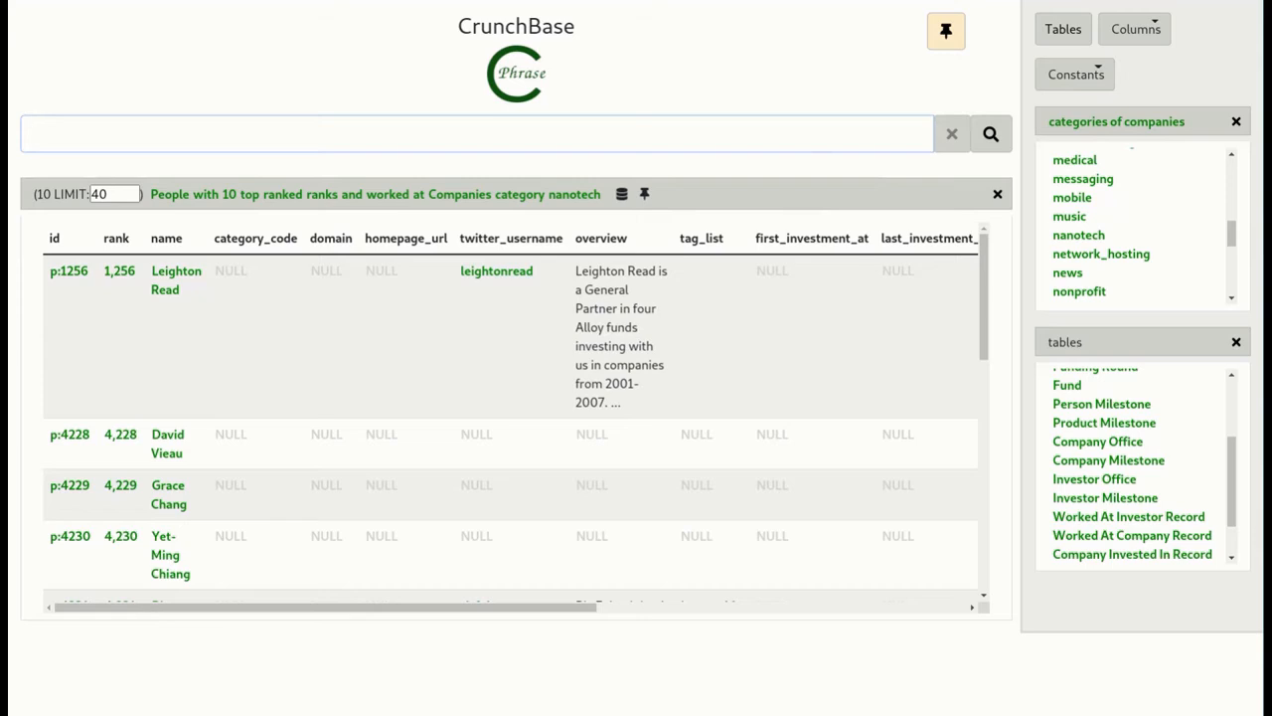
{"action": "left_click", "coordinate": [999, 195]}
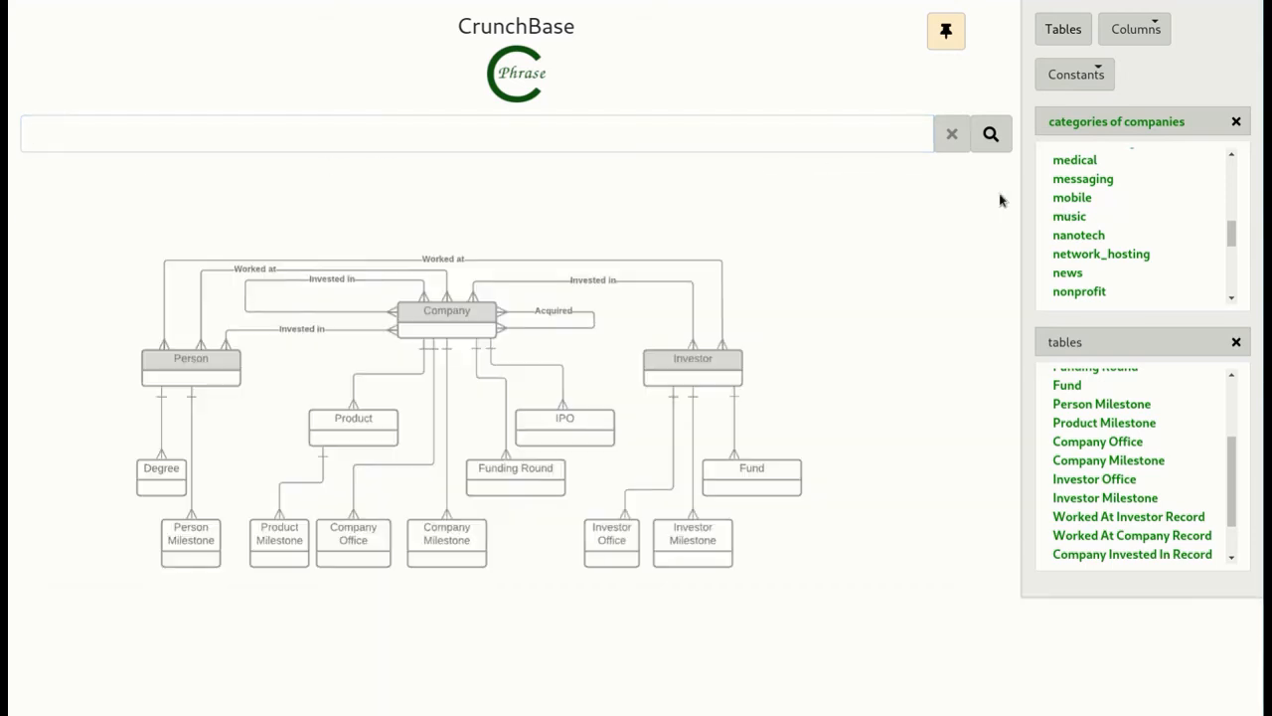
{"action": "left_click", "coordinate": [1236, 345]}
{"action": "left_click", "coordinate": [1236, 121]}
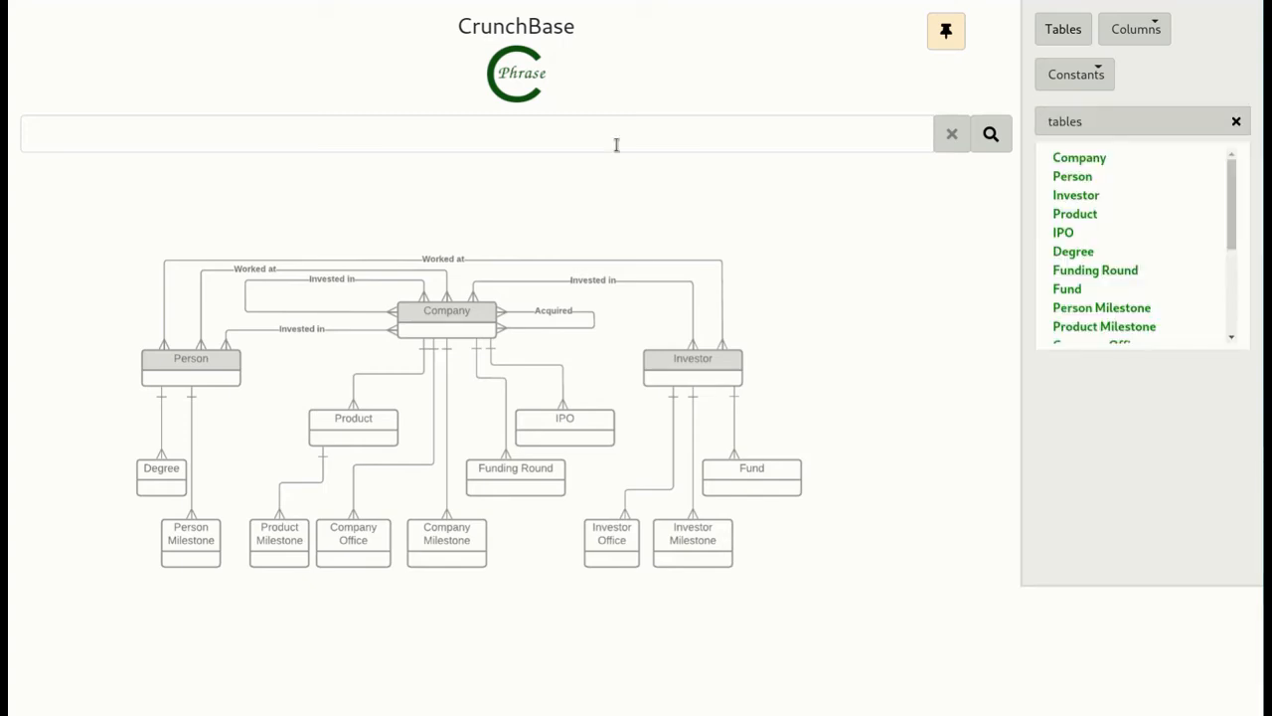
- Begin a new query with "names Investor"
{"action": "left_click", "coordinate": [613, 130]}
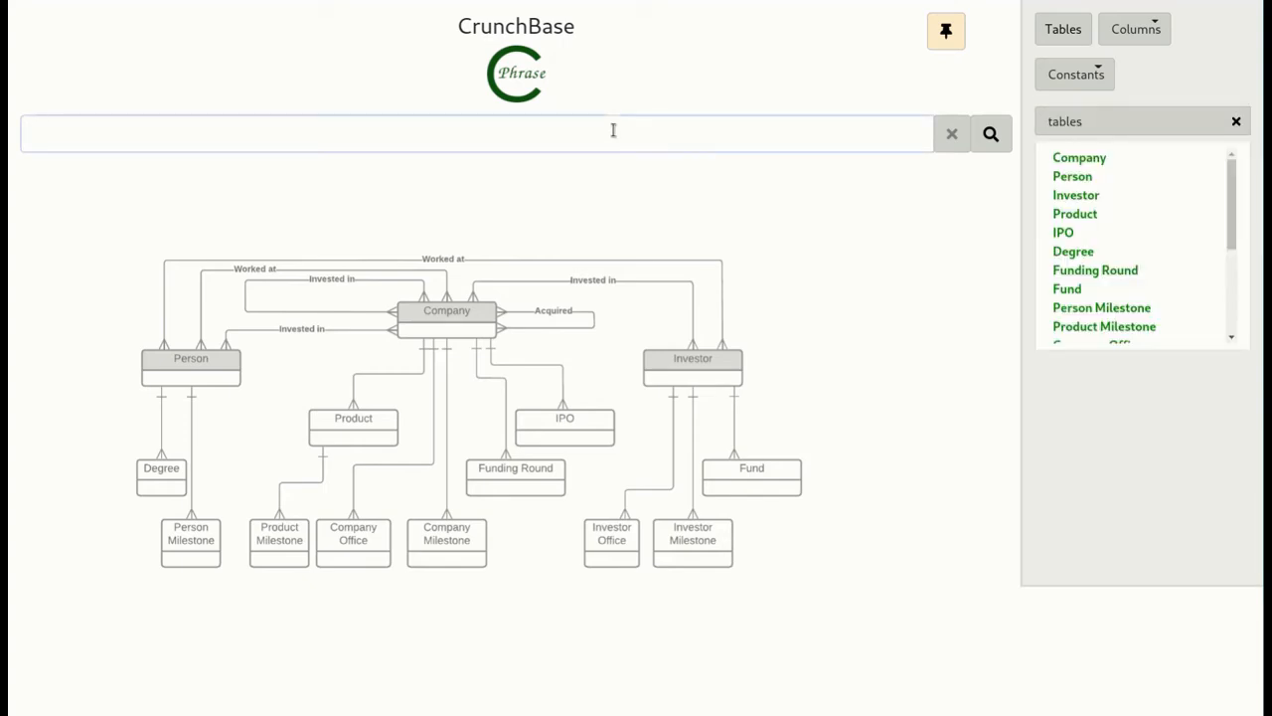
{"action": "type", "text": "name s"}
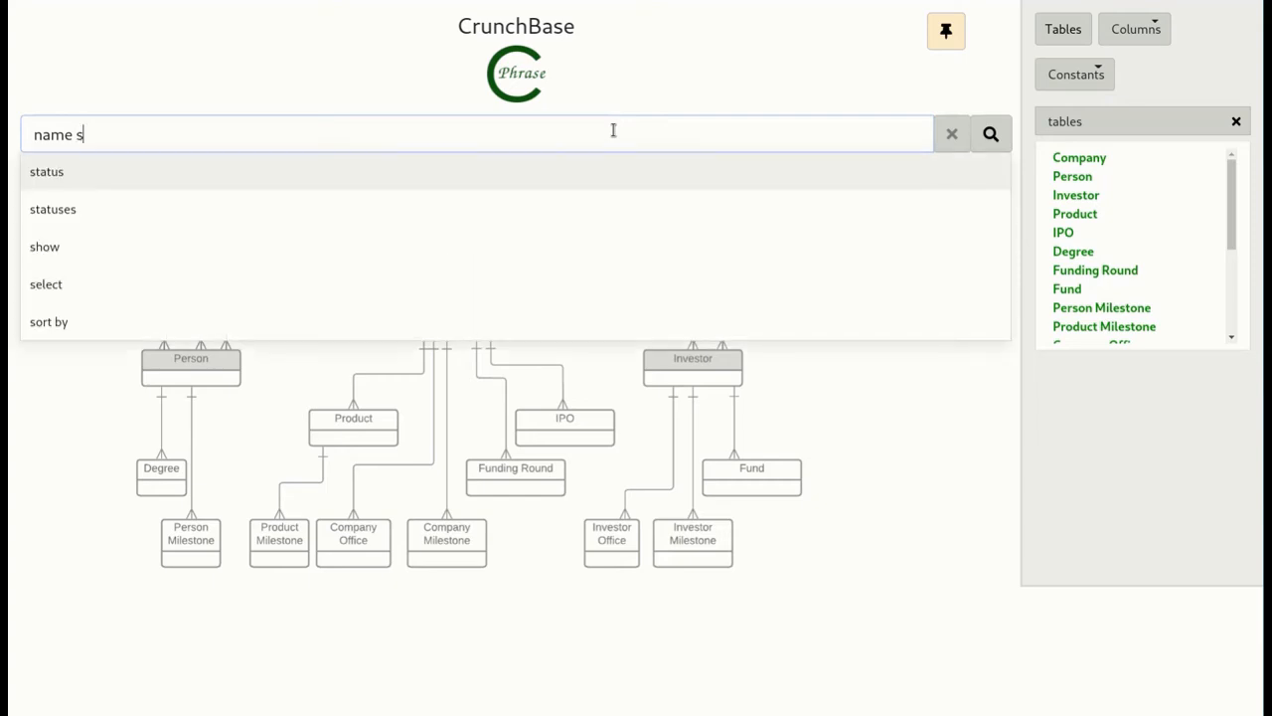
{"action": "key", "text": "BackSpace"}
{"action": "key", "text": "BackSpace"}
{"action": "type", "text": "s l"}
{"action": "type", "text": "n"}
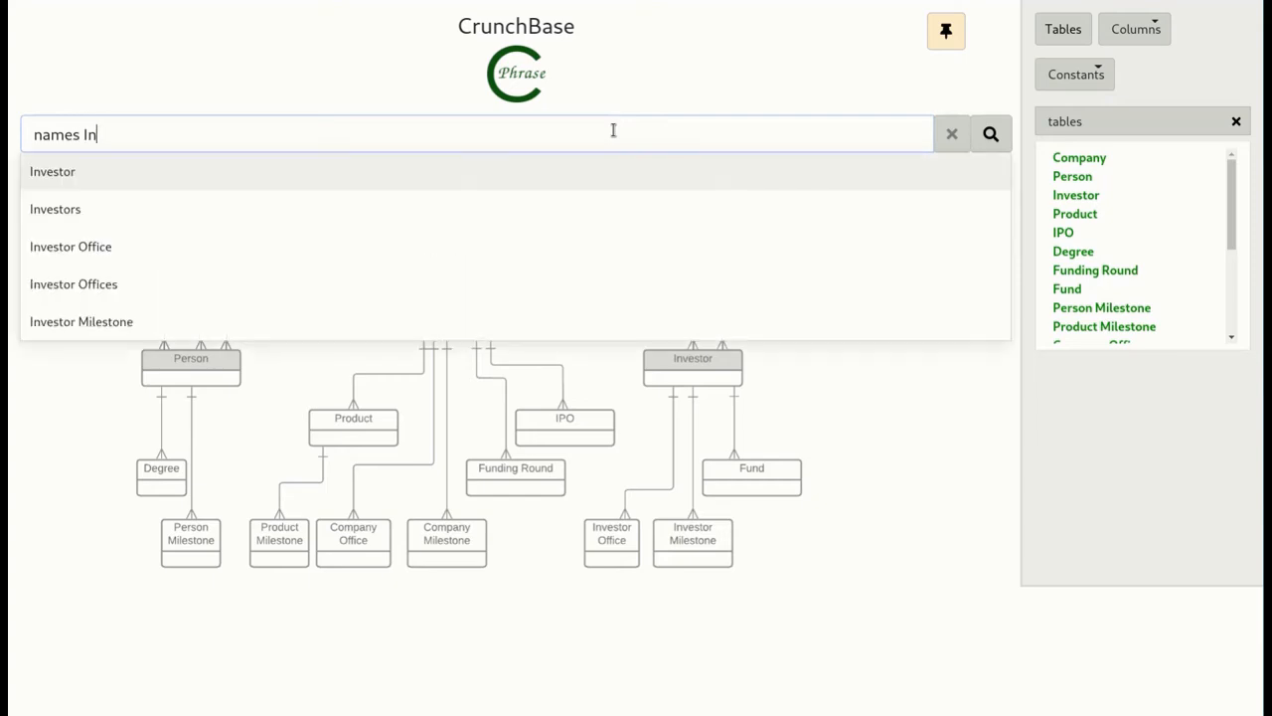
{"action": "key", "text": "Return"}
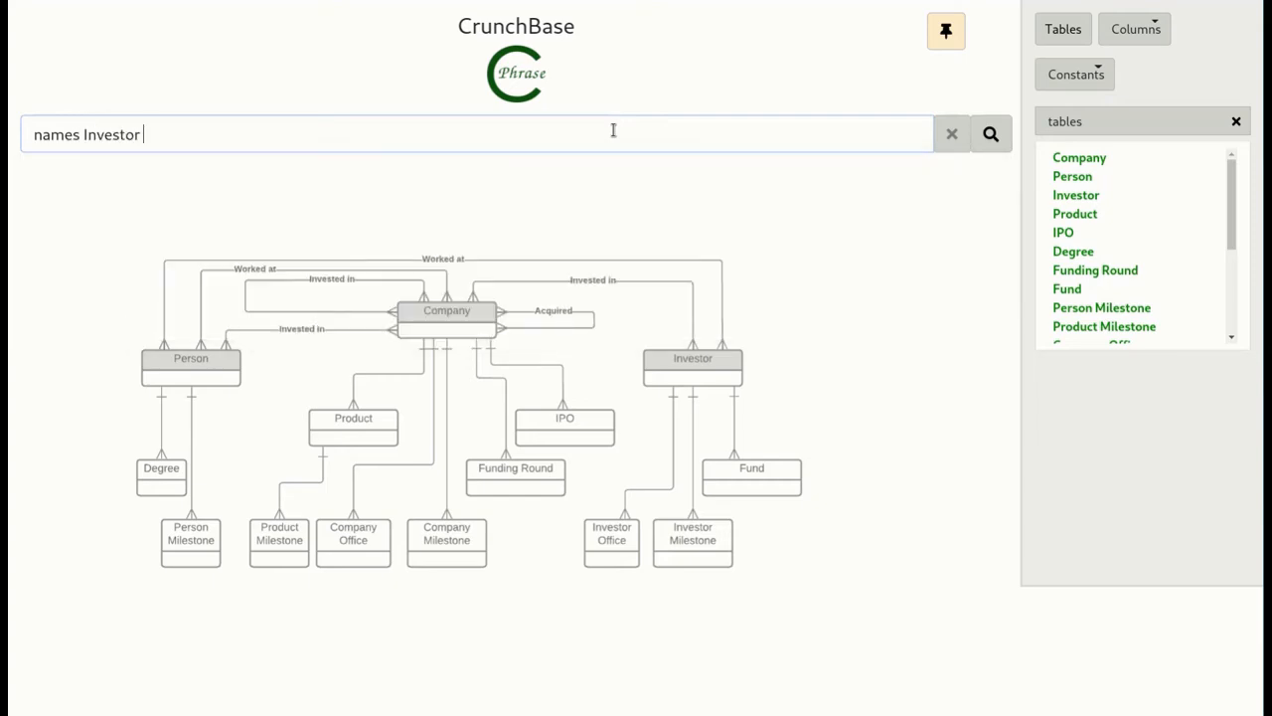
- Extend the investor query with the relationship "invested in Company"
{"action": "type", "text": "in"}
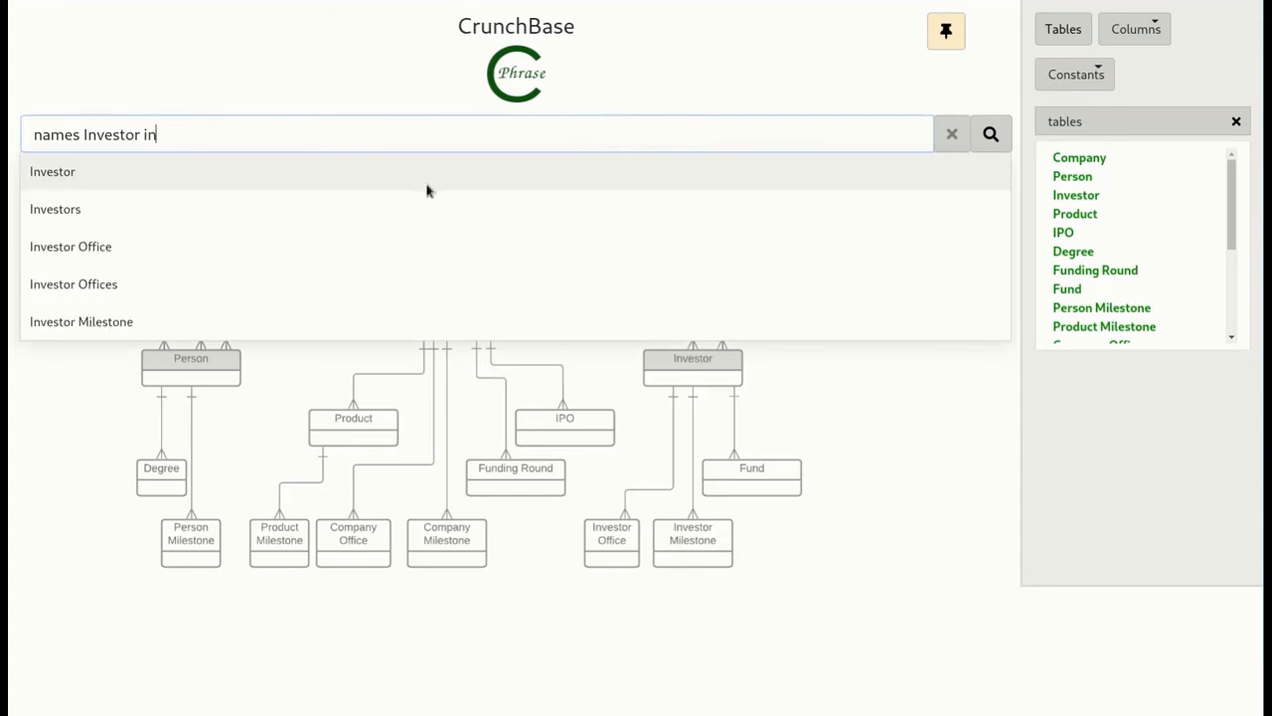
{"action": "type", "text": "veste"}
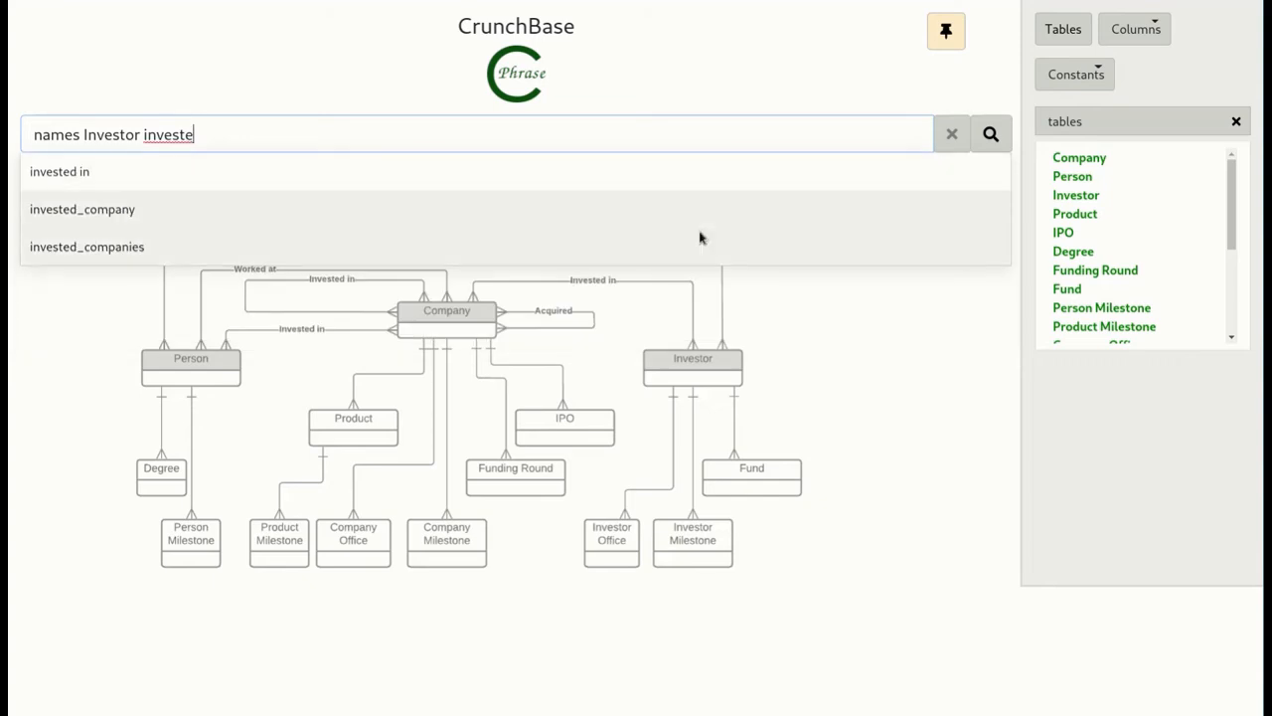
{"action": "key", "text": "Up"}
{"action": "key", "text": "Return"}
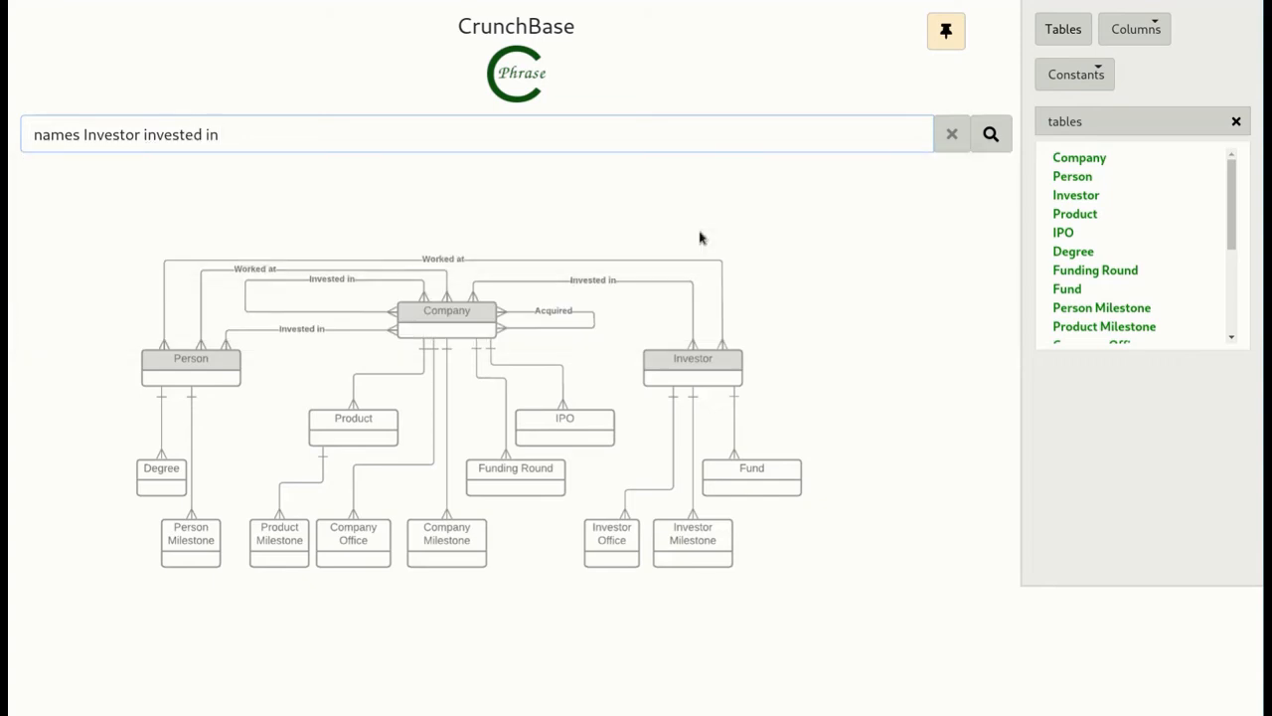
{"action": "type", "text": "com"}
{"action": "key", "text": "Return"}
- Add the conditions country_code "SWE" and country_code "USA", and run the query for SWE investors that invested in USA companies
{"action": "type", "text": "coun"}
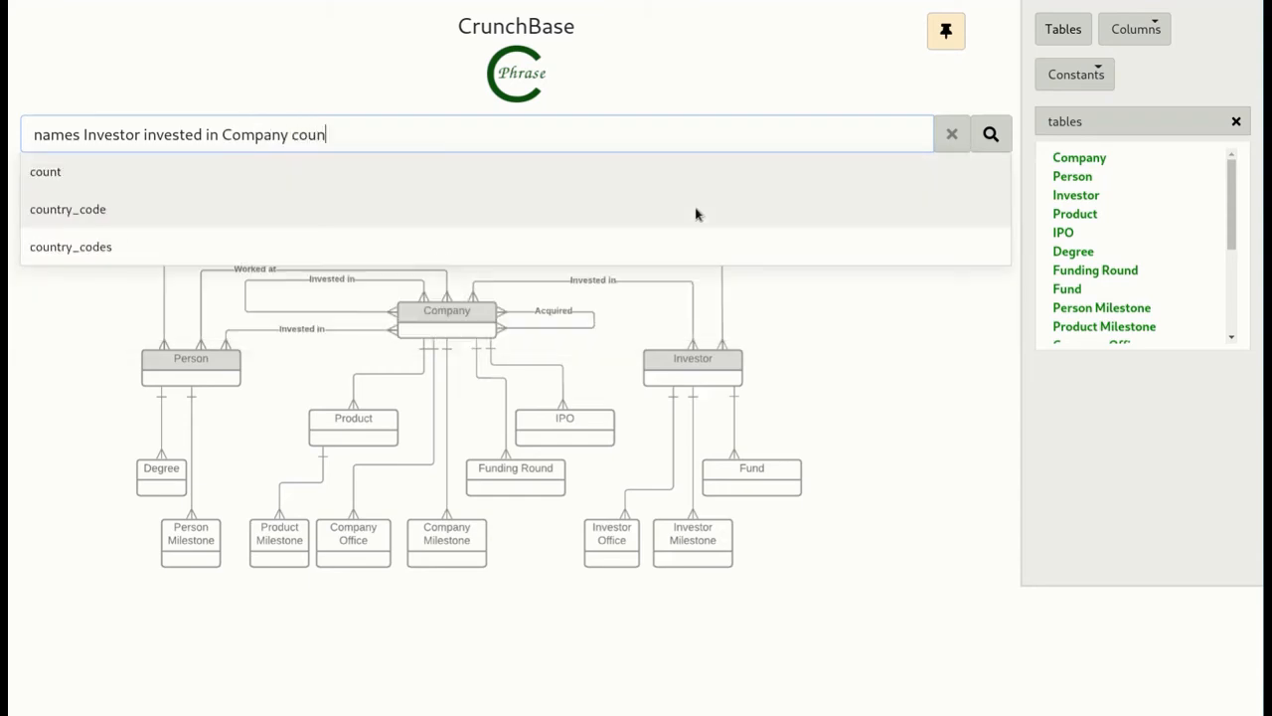
{"action": "key", "text": "Down"}
{"action": "key", "text": "Return"}
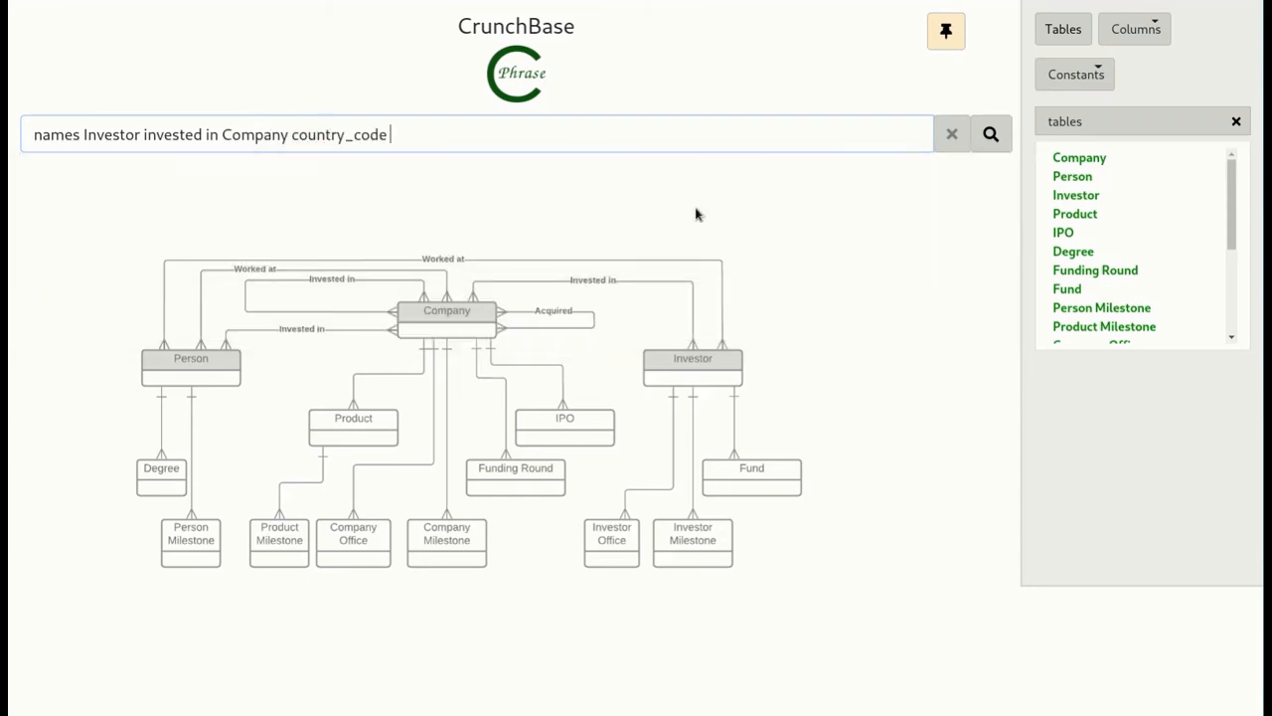
{"action": "type", "text": "\"SWE\" coun"}
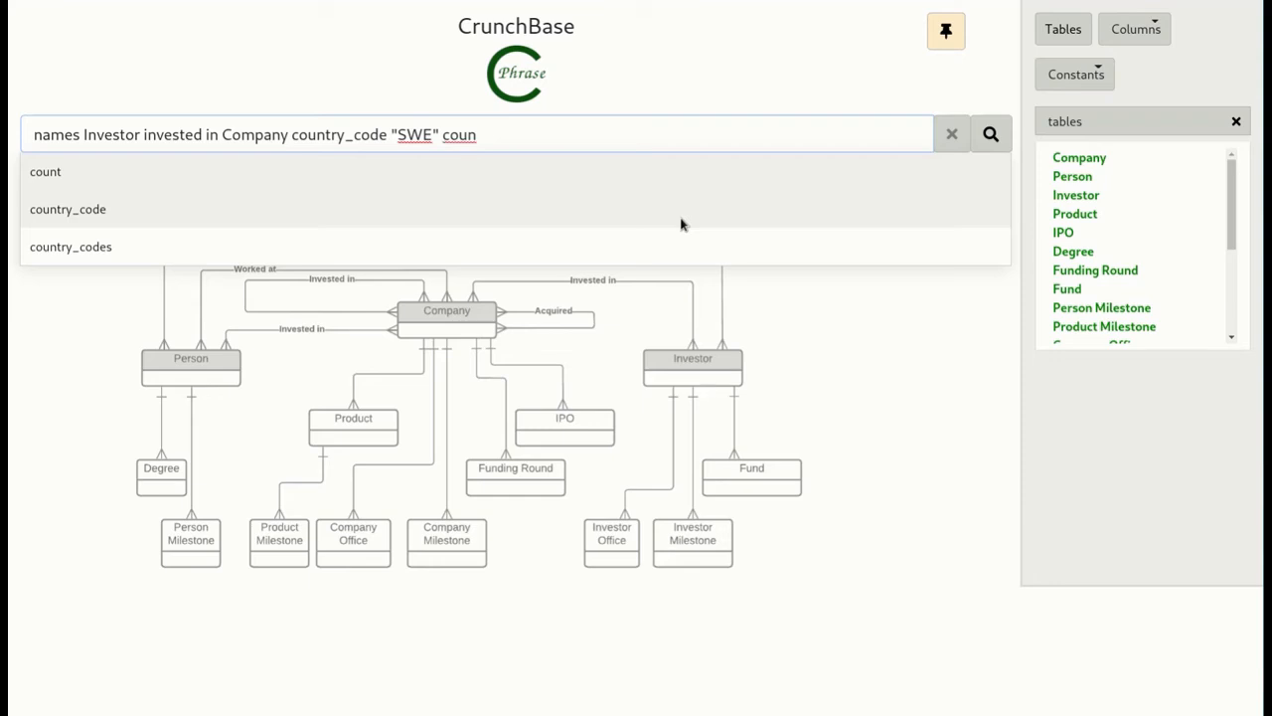
{"action": "key", "text": "Down"}
{"action": "key", "text": "Return"}
{"action": "type", "text": "\""}
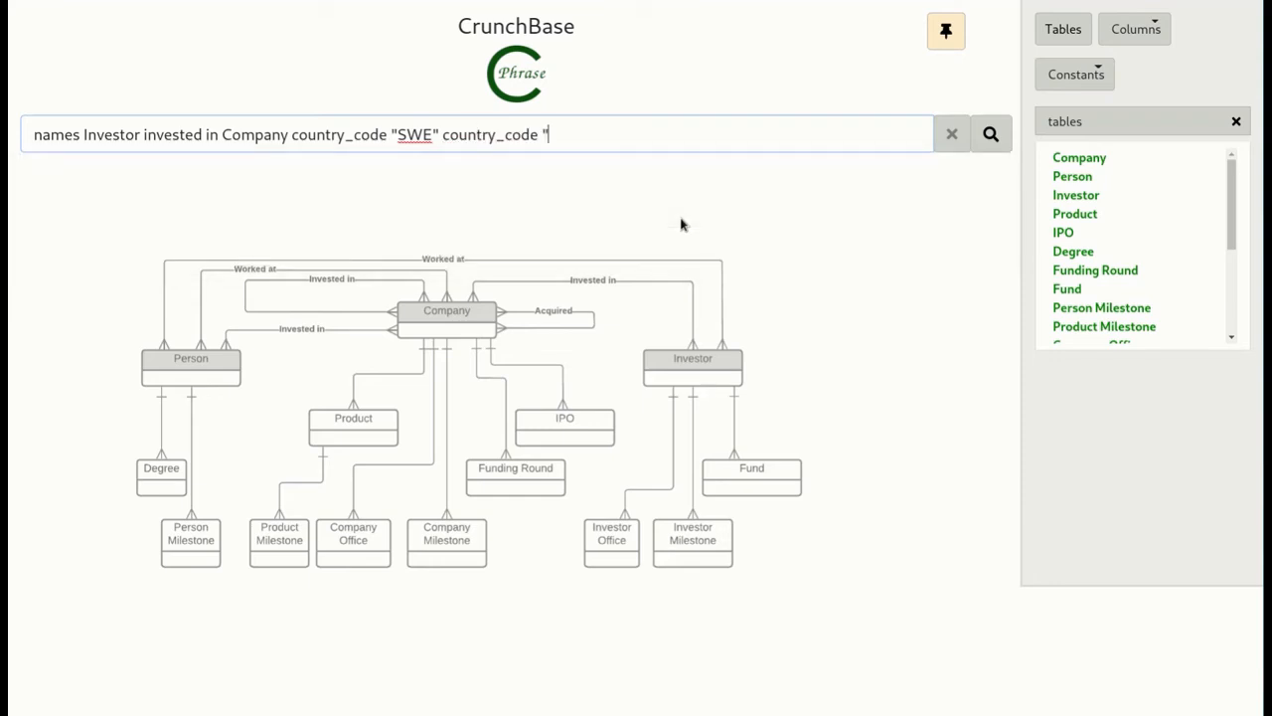
{"action": "type", "text": "USA"}
{"action": "key", "text": "Return"}
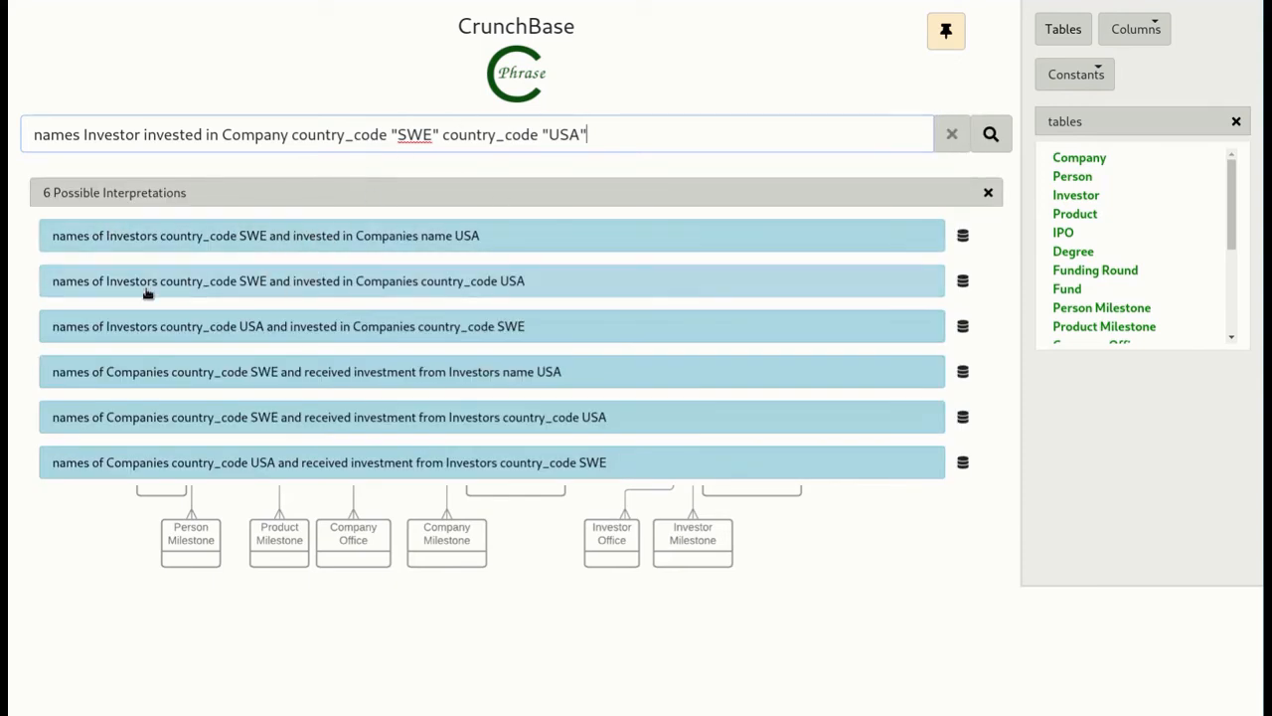
{"action": "left_click", "coordinate": [223, 285]}
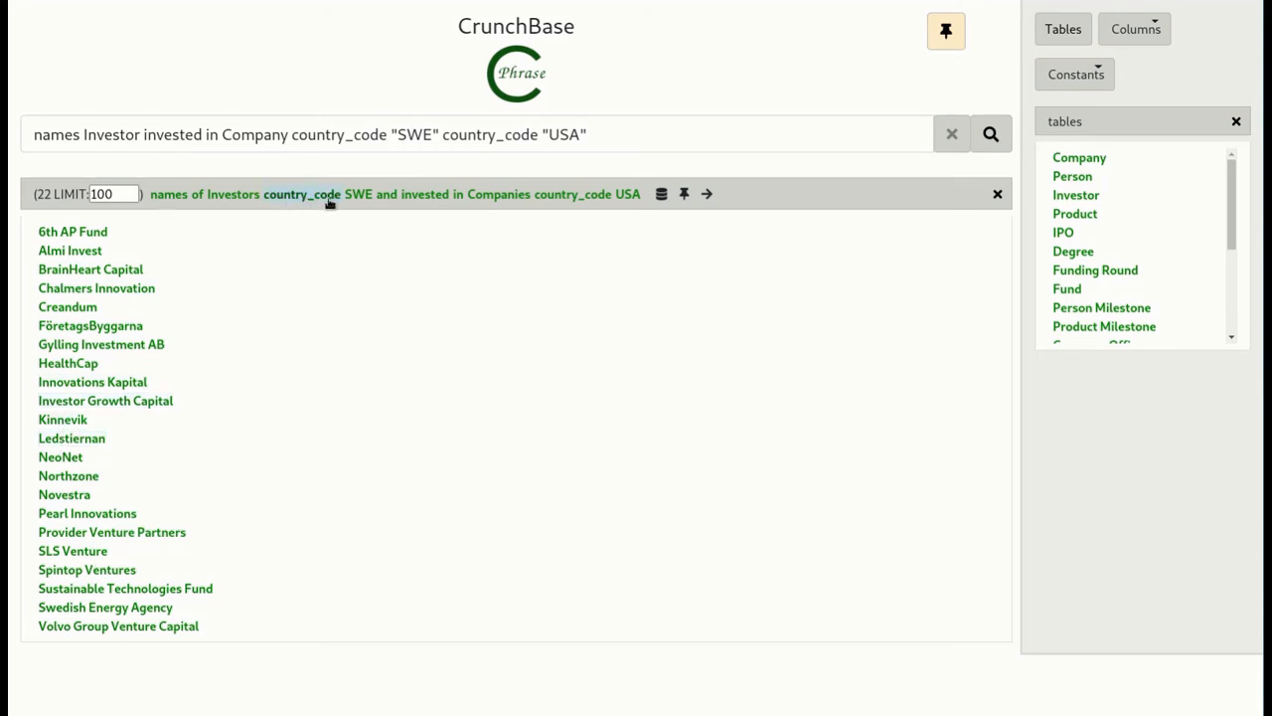
- Rerun the query for USA investors that invested in SWE companies and move the resulting names into a reference list
{"action": "left_click", "coordinate": [984, 136]}
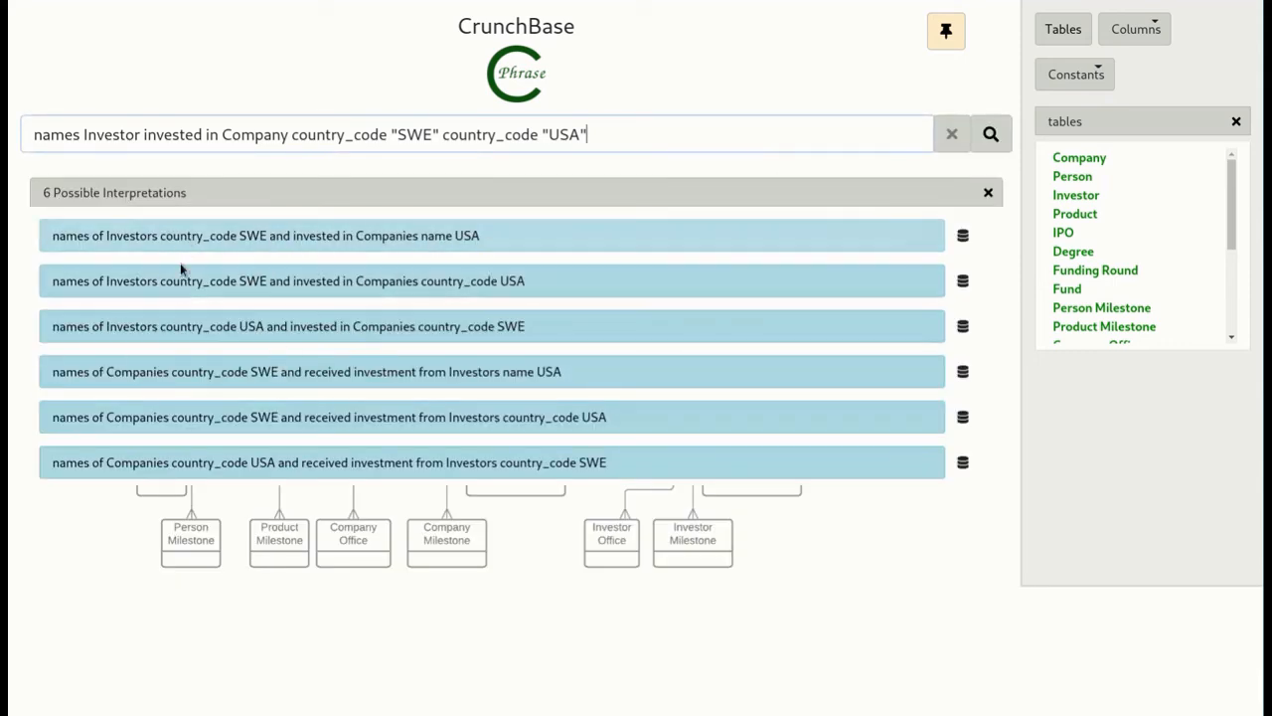
{"action": "left_click", "coordinate": [189, 328]}
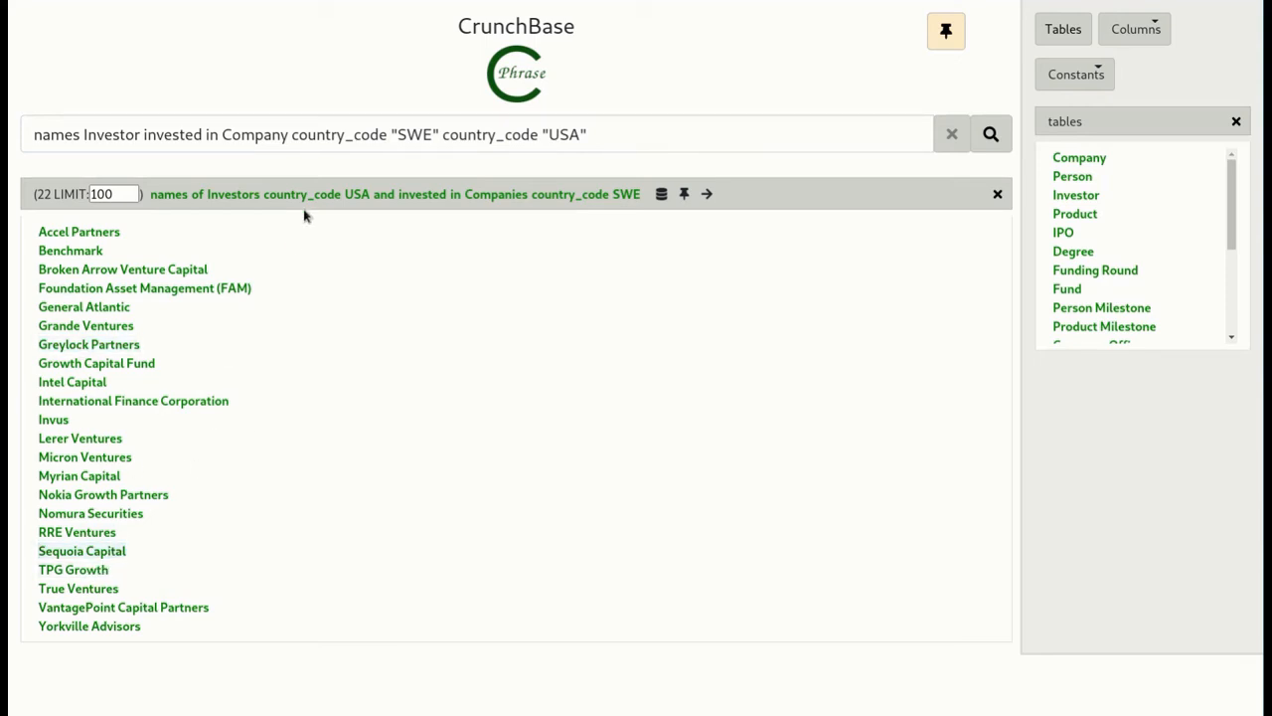
{"action": "triple_click", "coordinate": [628, 133]}
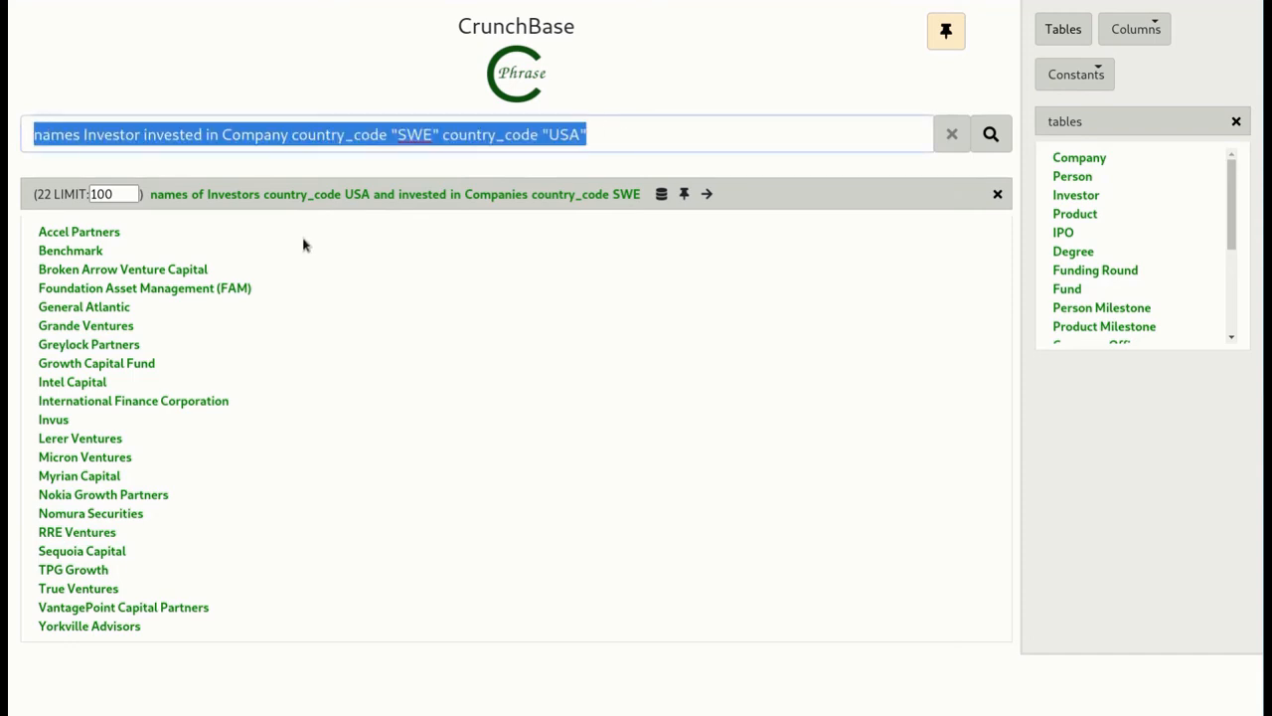
{"action": "left_click", "coordinate": [708, 195]}
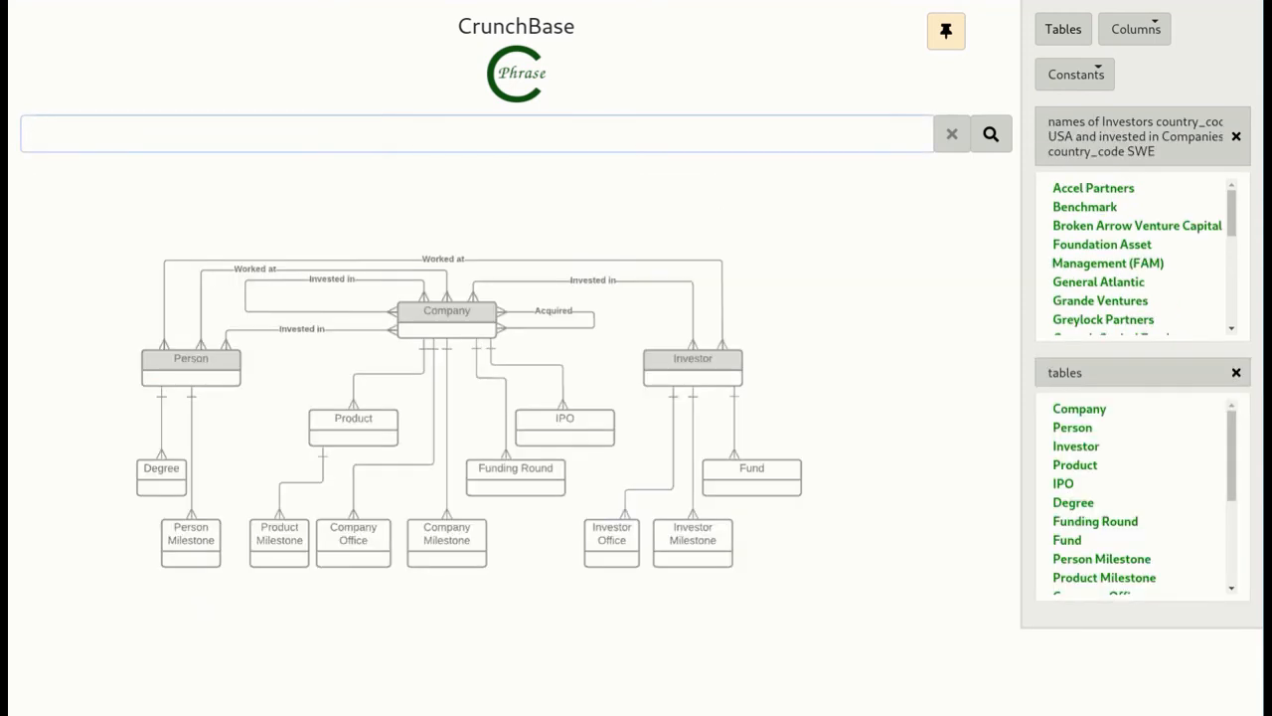
{"action": "scroll", "coordinate": [1161, 254], "scroll_direction": "down", "scroll_amount": 6}
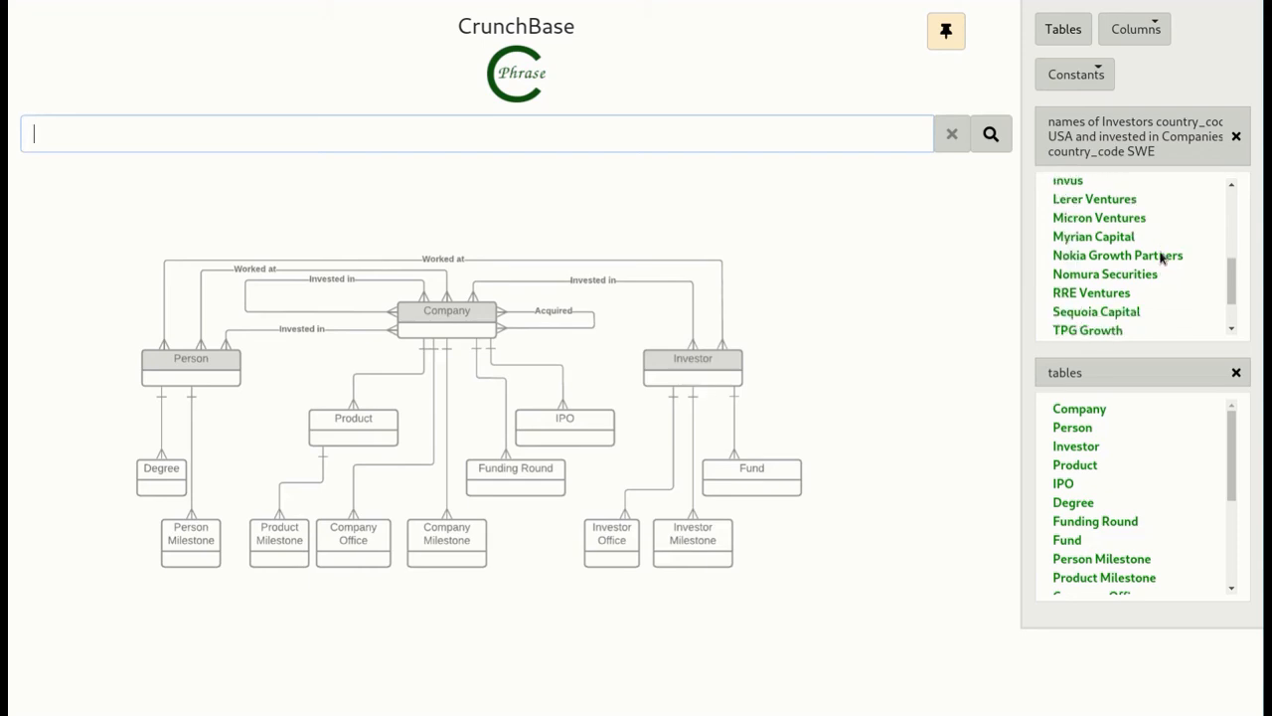
{"action": "scroll", "coordinate": [1161, 255], "scroll_direction": "down", "scroll_amount": 2}
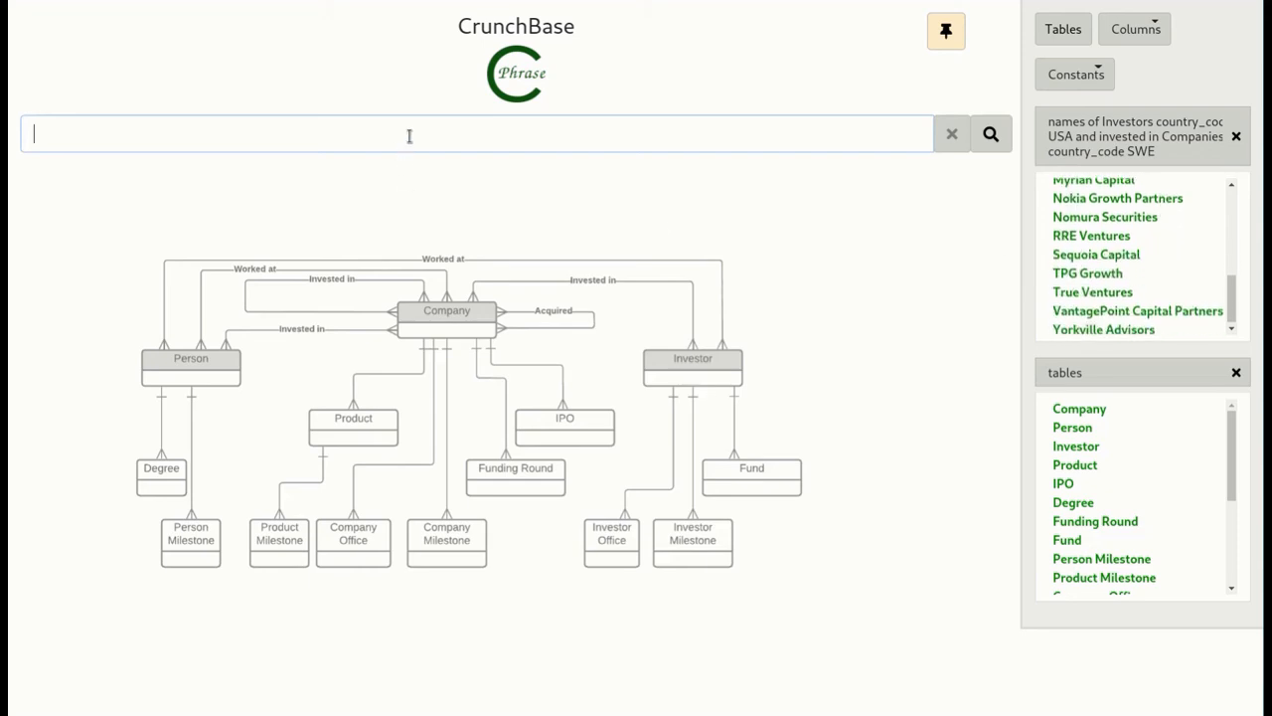
- Begin a new query for the names of Company with the condition country_code "SWE"
{"action": "type", "text": "names of comp"}
{"action": "key", "text": "Return"}
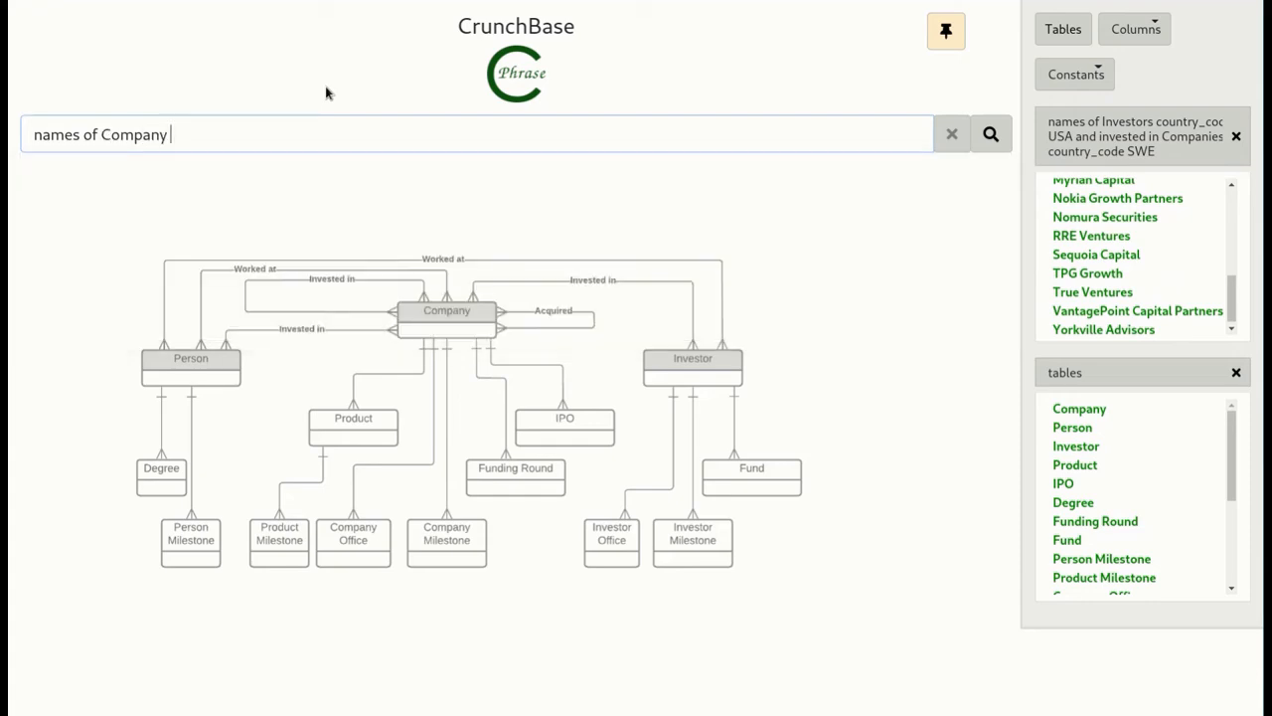
{"action": "type", "text": "count"}
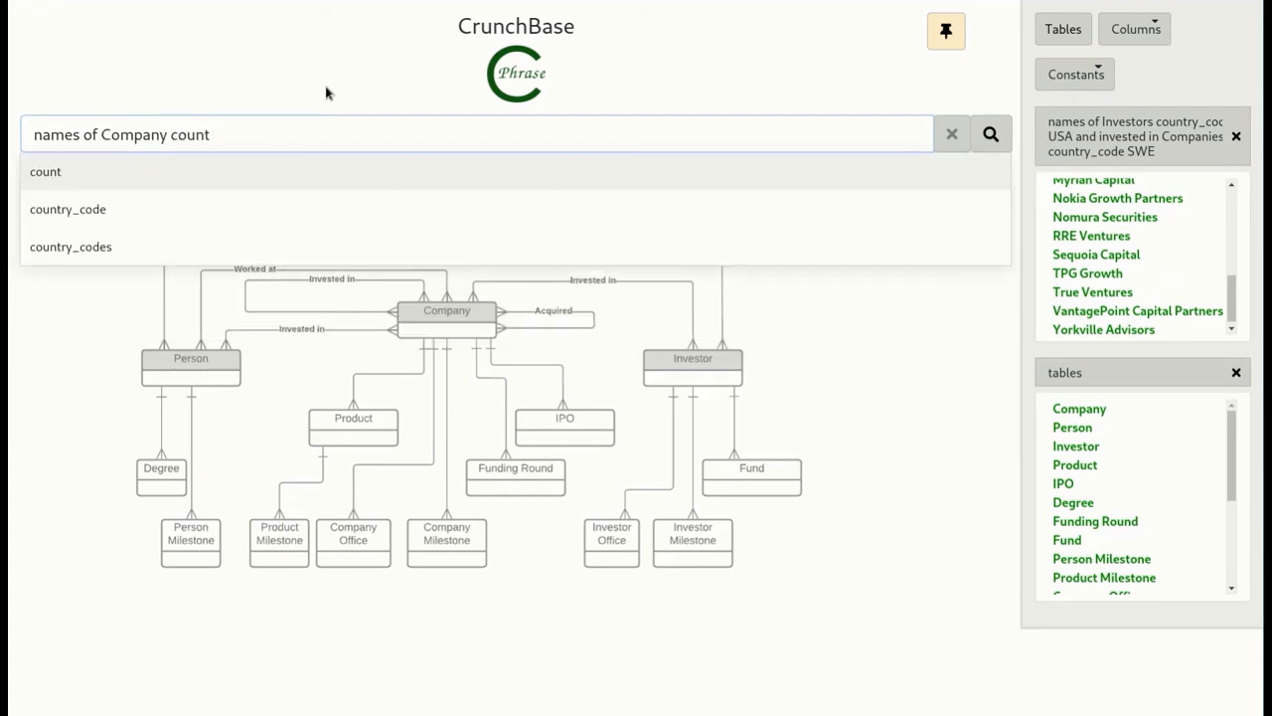
{"action": "type", "text": "ry"}
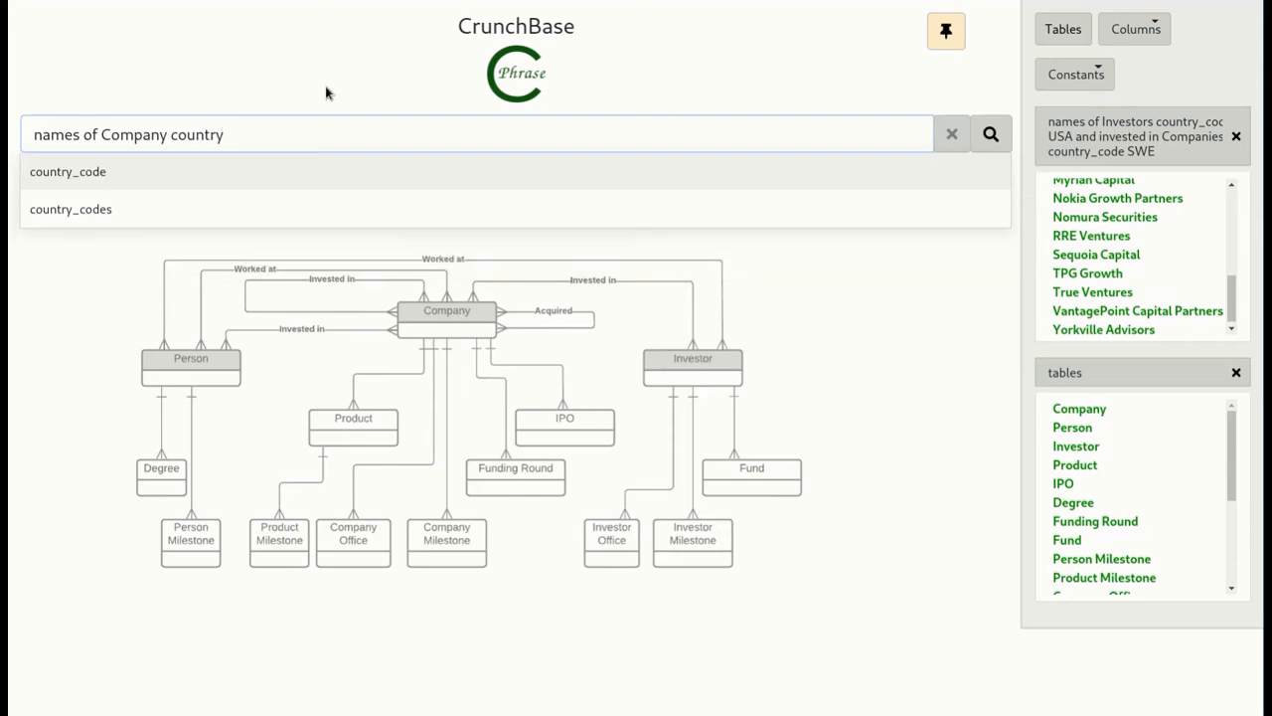
{"action": "key", "text": "Return"}
{"action": "type", "text": "\""}
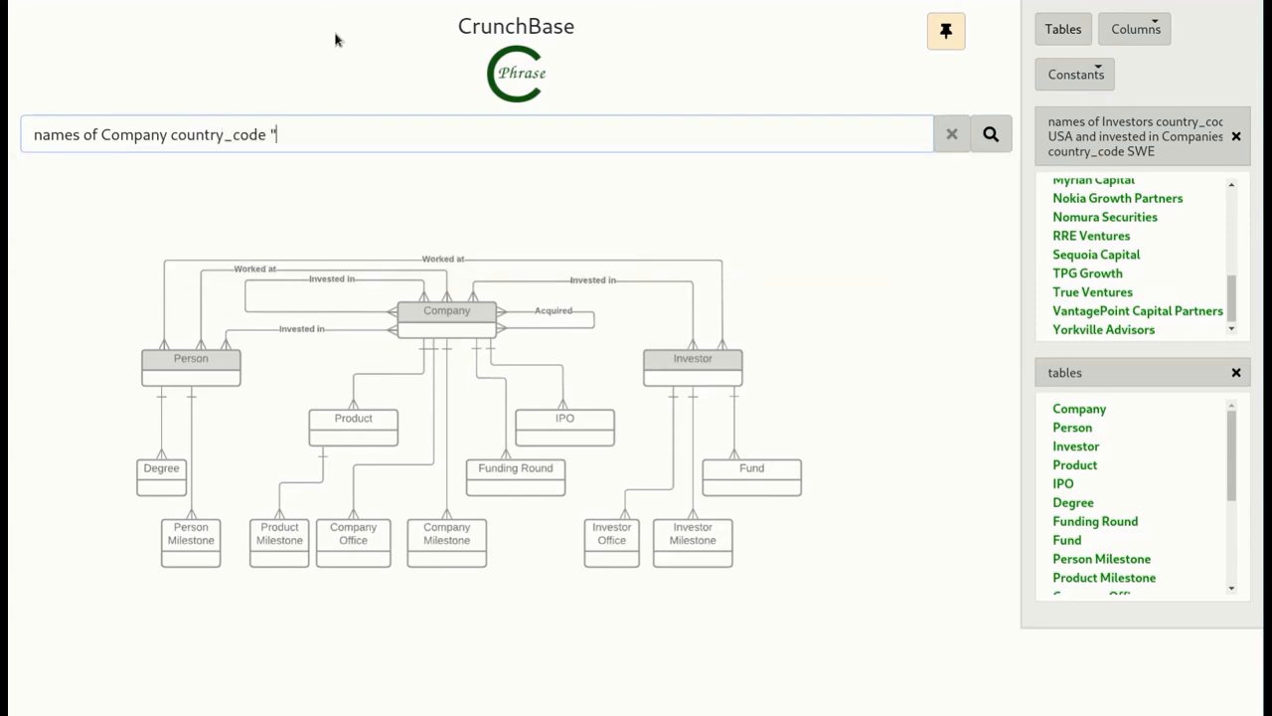
{"action": "type", "text": "SWE\" rec"}
- Add "received investment from Investor name" with "Sequoia Capital" and run the query, choosing the interpretation that returns SWE companies
{"action": "key", "text": "Tab"}
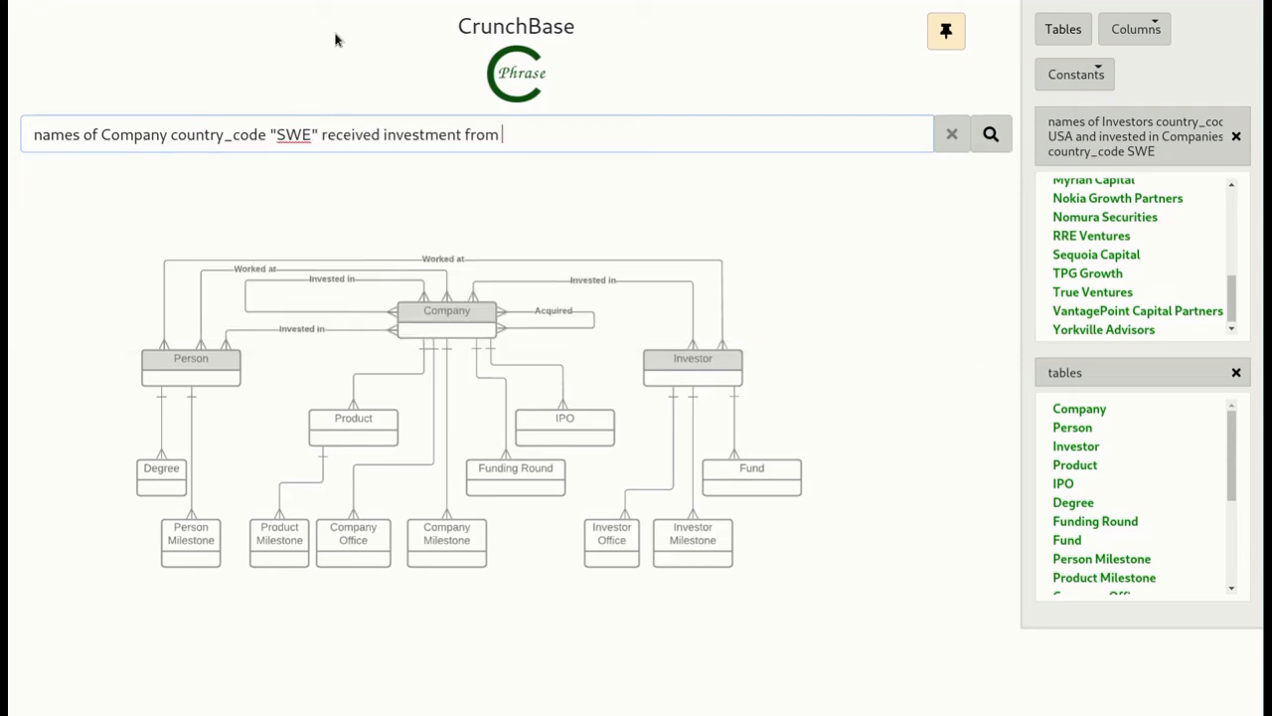
{"action": "type", "text": "inv"}
{"action": "key", "text": "Tab"}
{"action": "type", "text": "name \""}
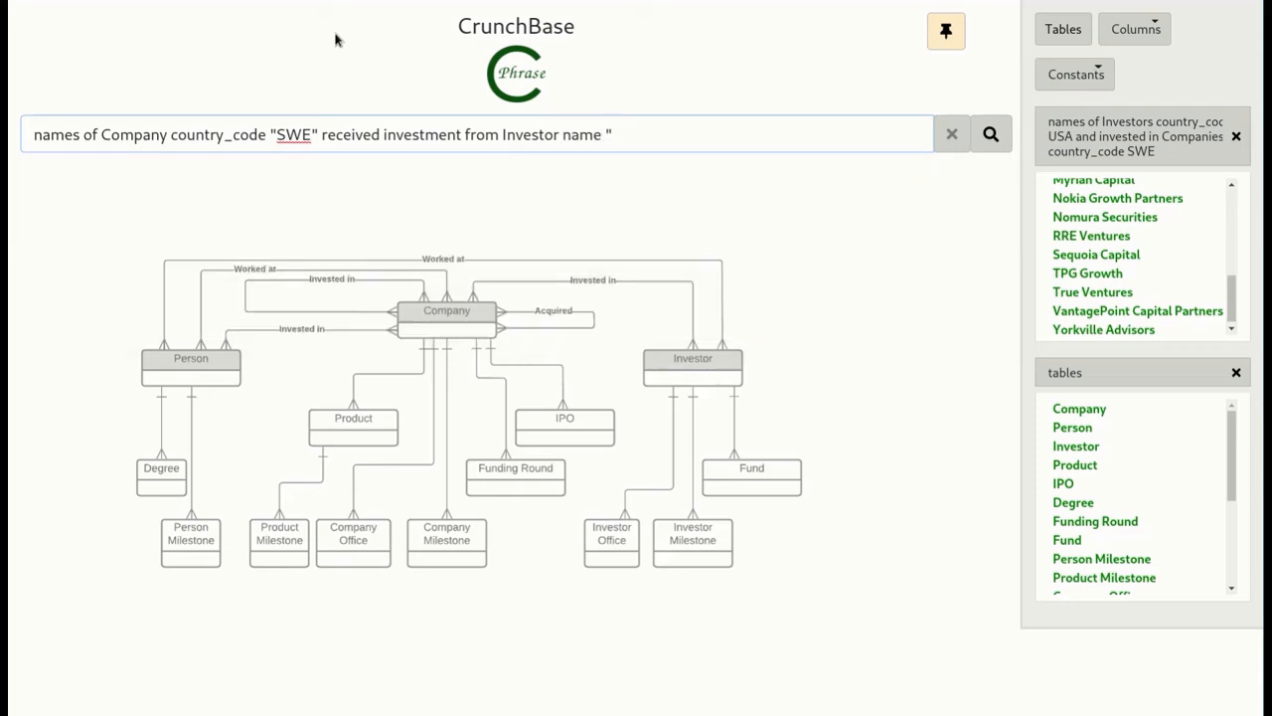
{"action": "left_click", "coordinate": [1134, 253]}
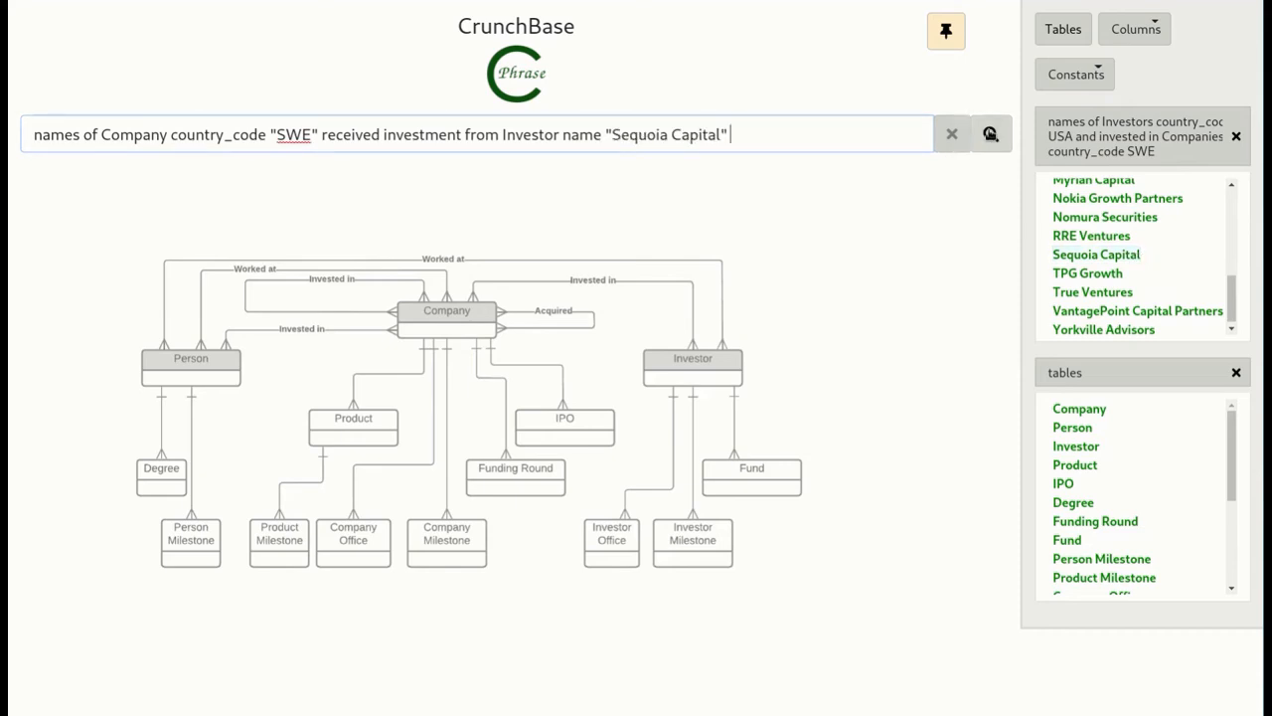
{"action": "left_click", "coordinate": [991, 135]}
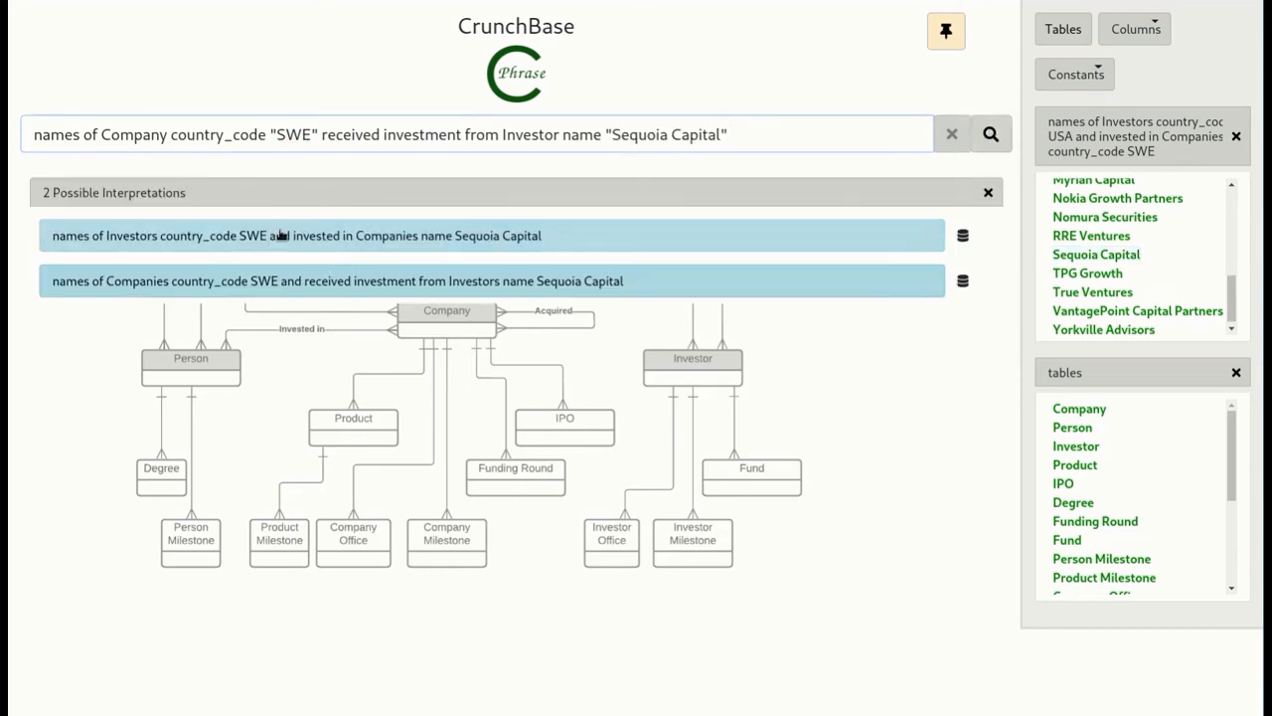
{"action": "left_click", "coordinate": [264, 280]}
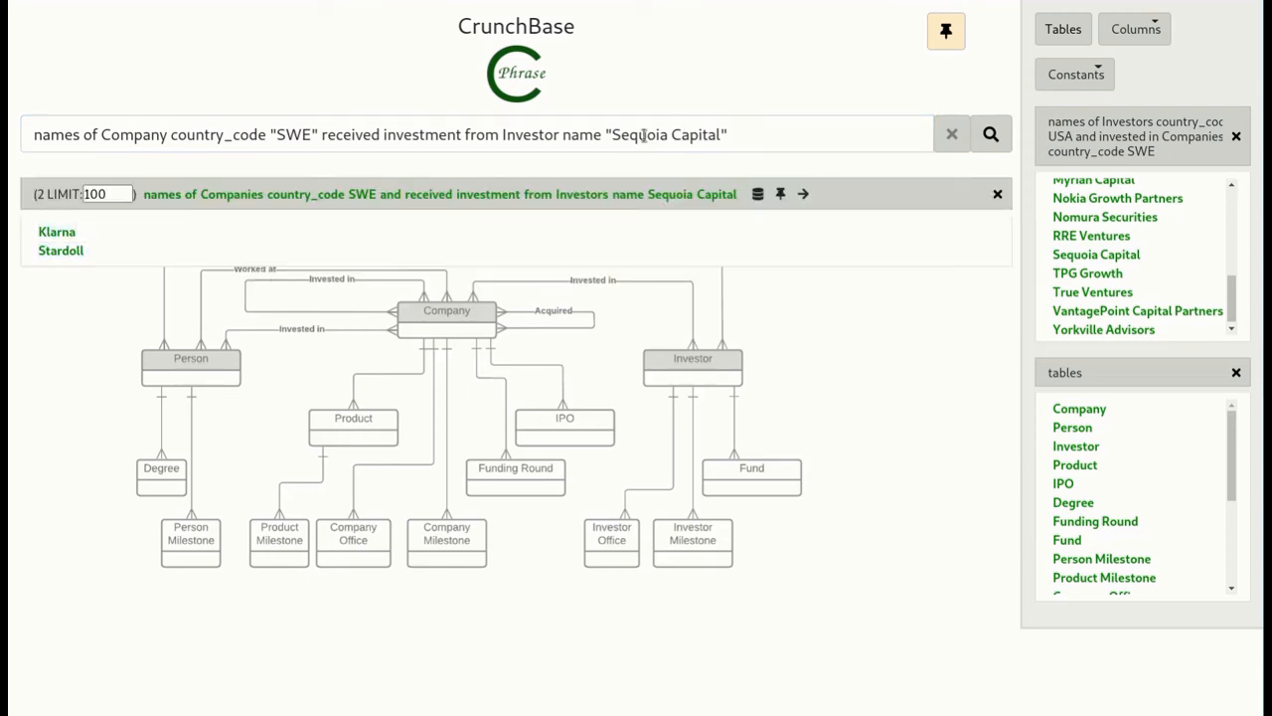
- Replace the investor name with "True Ventures" and rerun the query, choosing the interpretation that returns companies
{"action": "left_click_drag", "start_coordinate": [610, 134], "coordinate": [748, 125]}
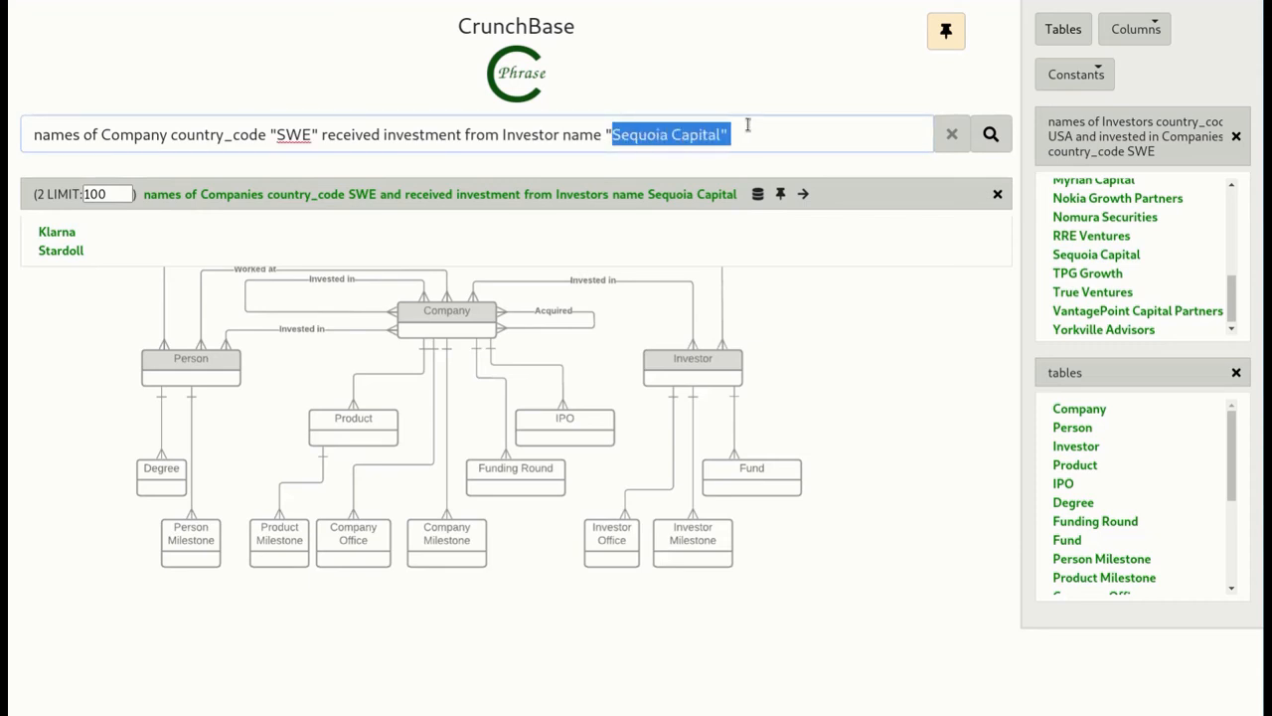
{"action": "key", "text": "BackSpace"}
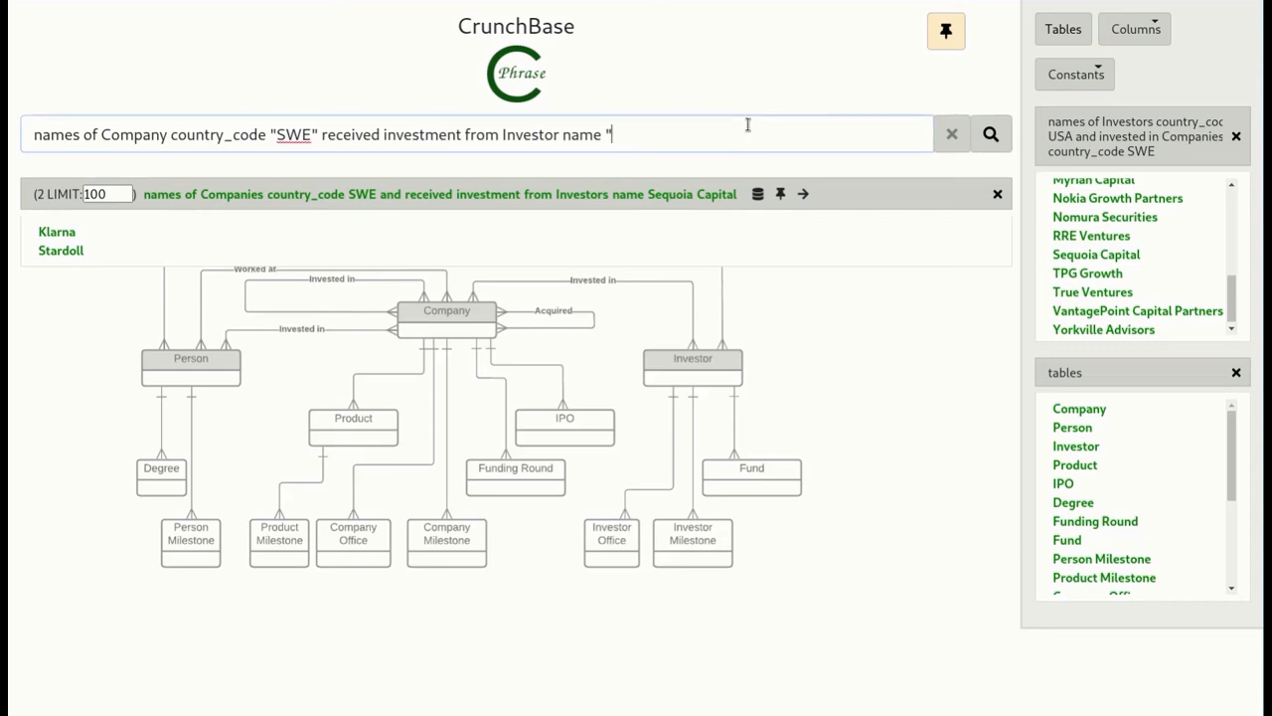
{"action": "left_click", "coordinate": [1088, 292]}
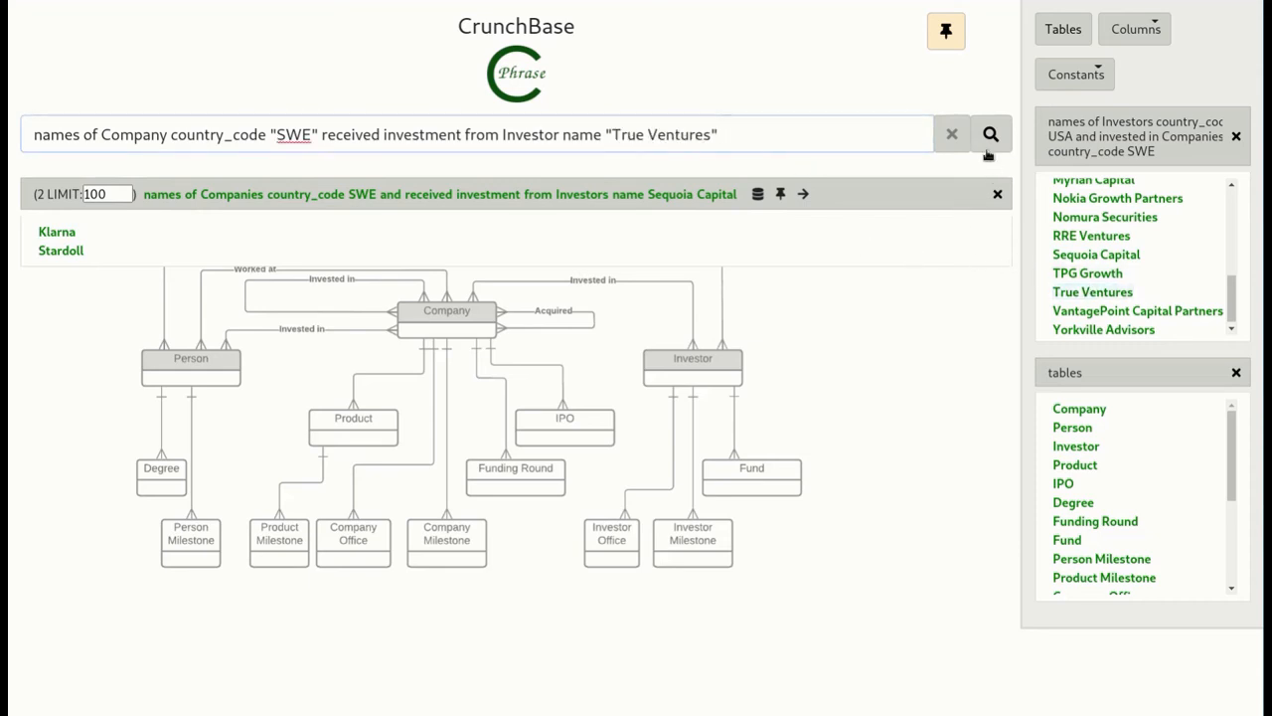
{"action": "left_click", "coordinate": [991, 135]}
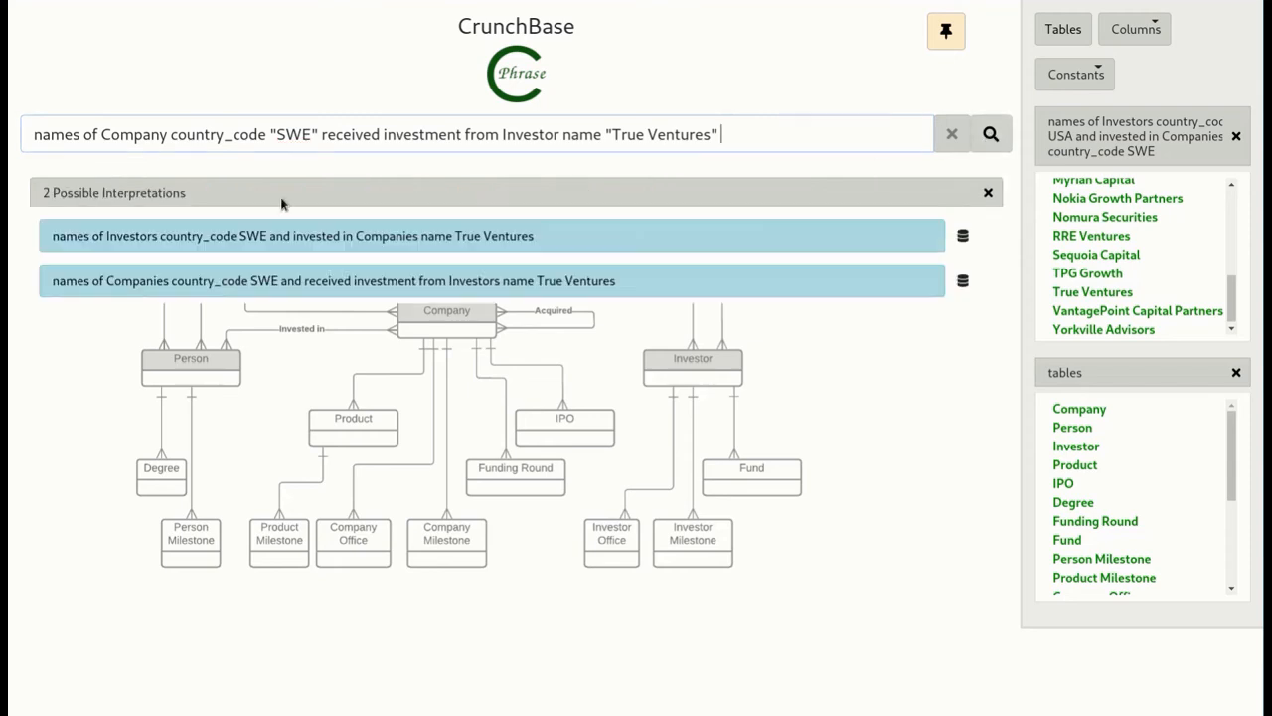
{"action": "left_click", "coordinate": [167, 284]}
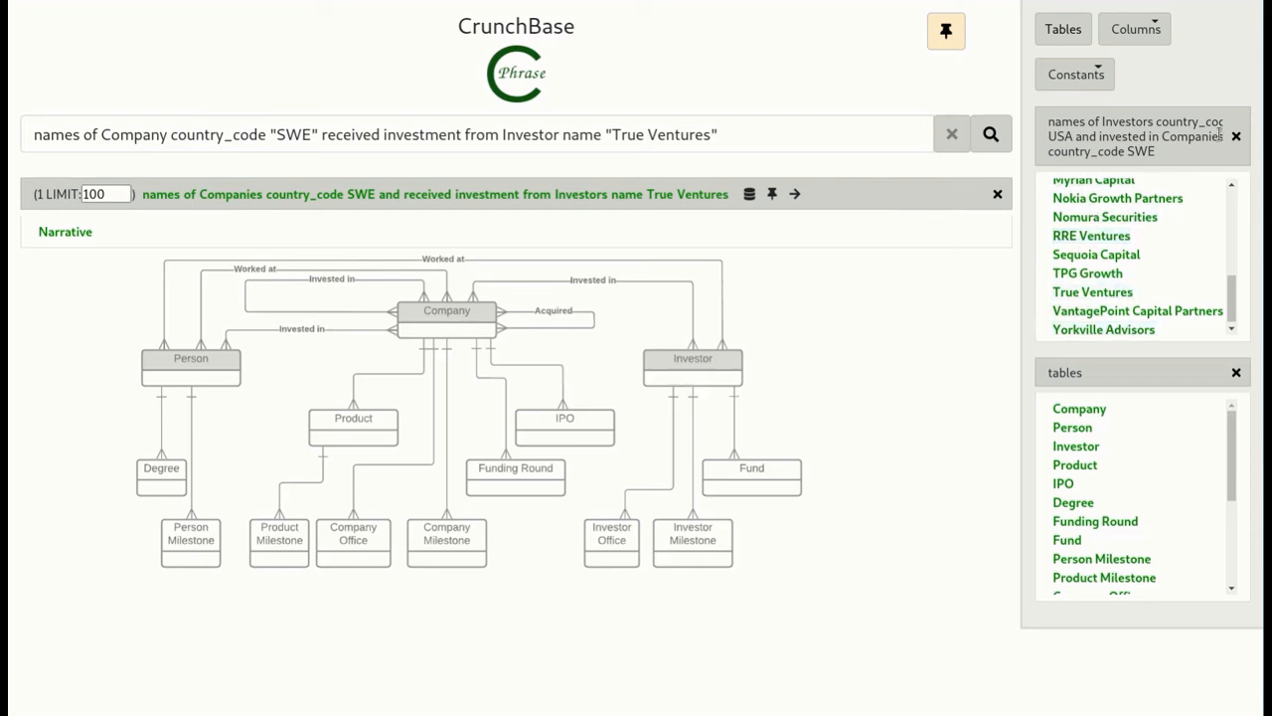
- Clear the investor reference list, the current answer and the query text, and display the list of tables
{"action": "left_click", "coordinate": [1237, 139]}
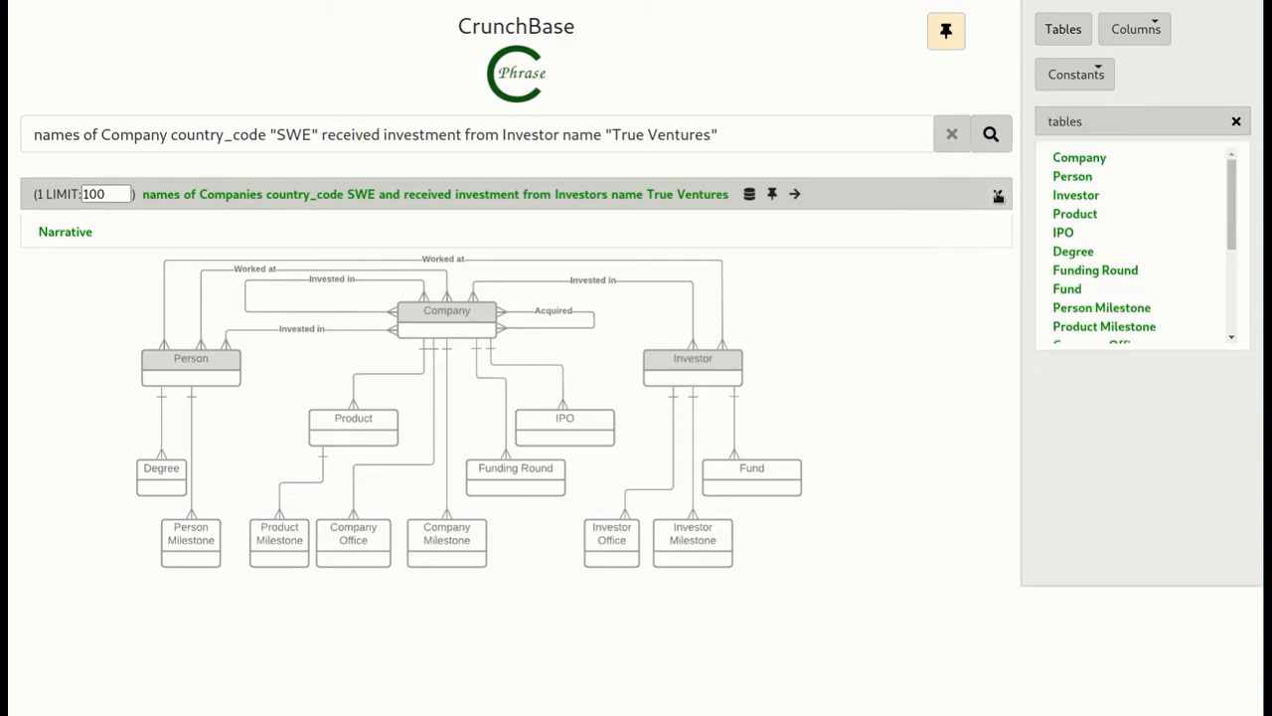
{"action": "left_click", "coordinate": [998, 195]}
{"action": "left_click", "coordinate": [952, 134]}
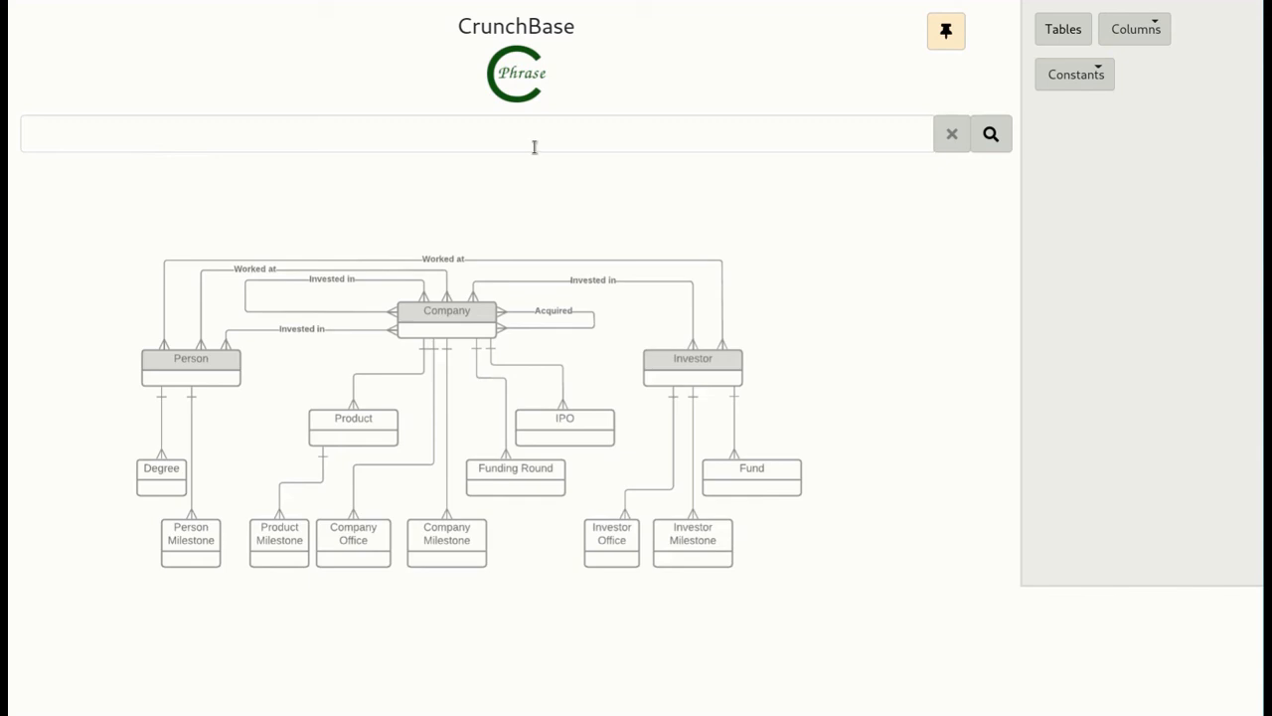
{"action": "left_click", "coordinate": [1065, 31]}
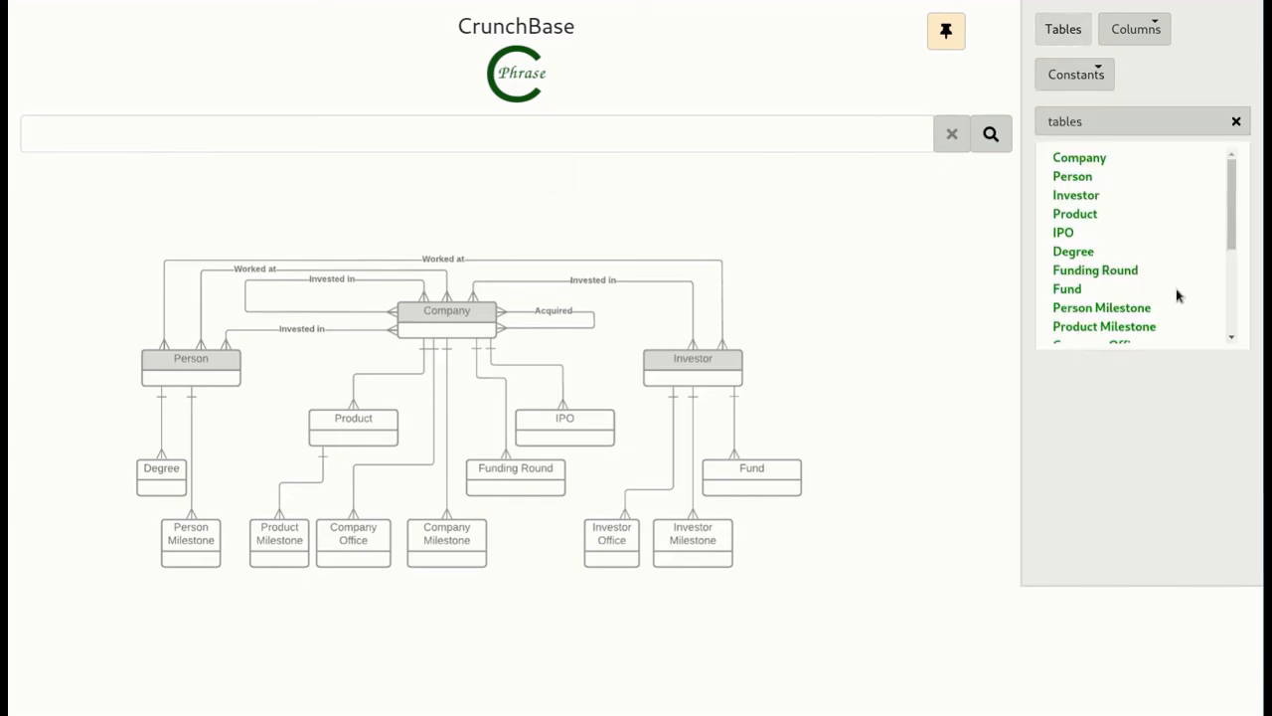
- Query the whole Investor table and set the row limit of its results to 20000
{"action": "left_click", "coordinate": [1076, 195]}
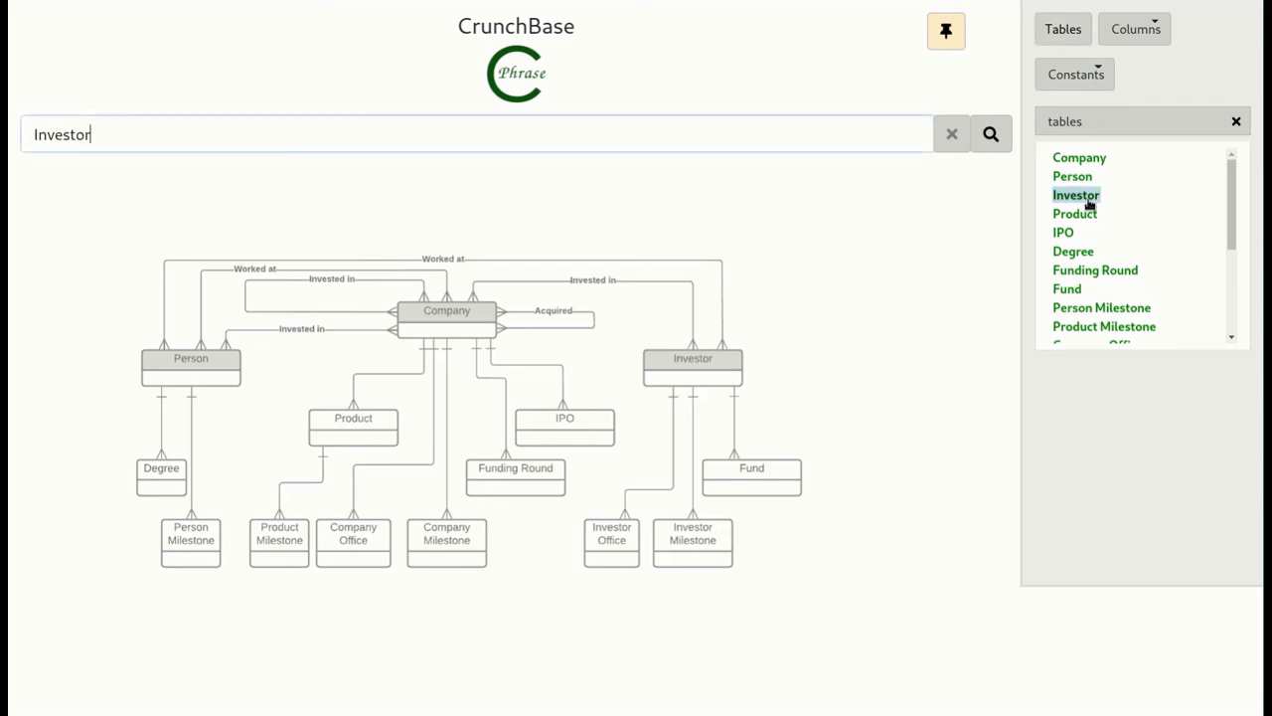
{"action": "left_click", "coordinate": [991, 134]}
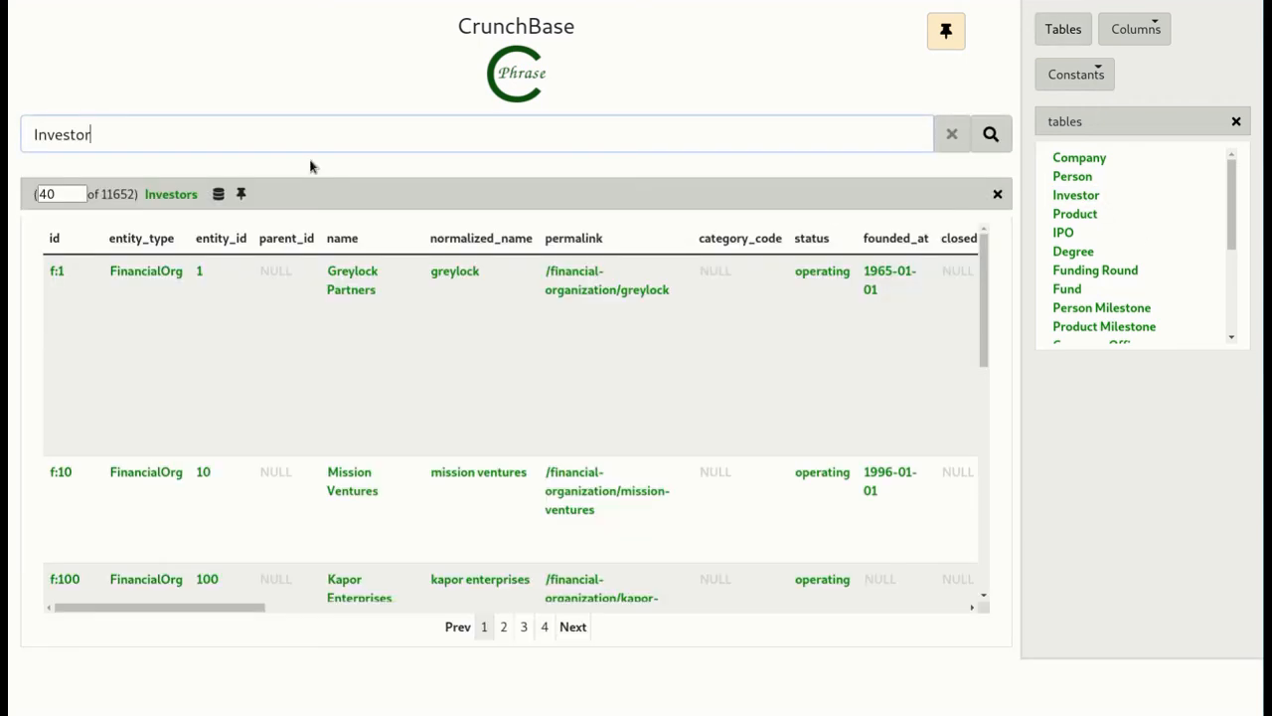
{"action": "double_click", "coordinate": [46, 193]}
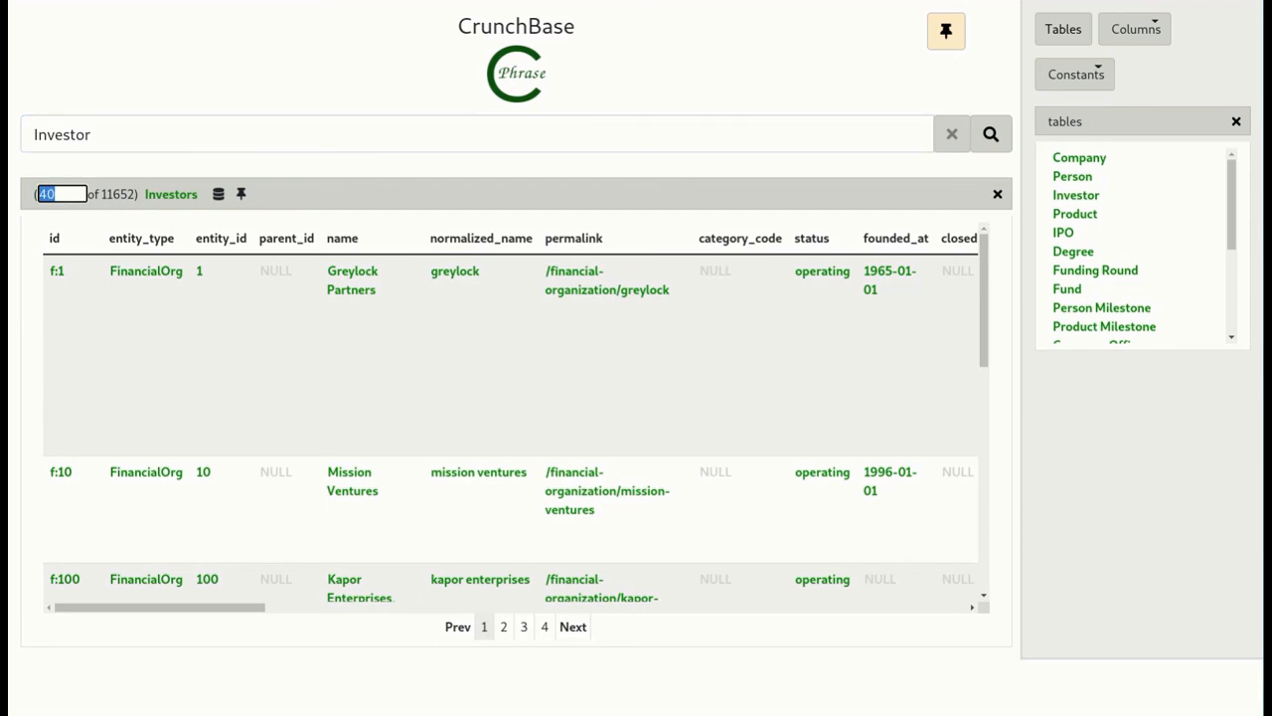
{"action": "type", "text": "20000"}
{"action": "key", "text": "Return"}
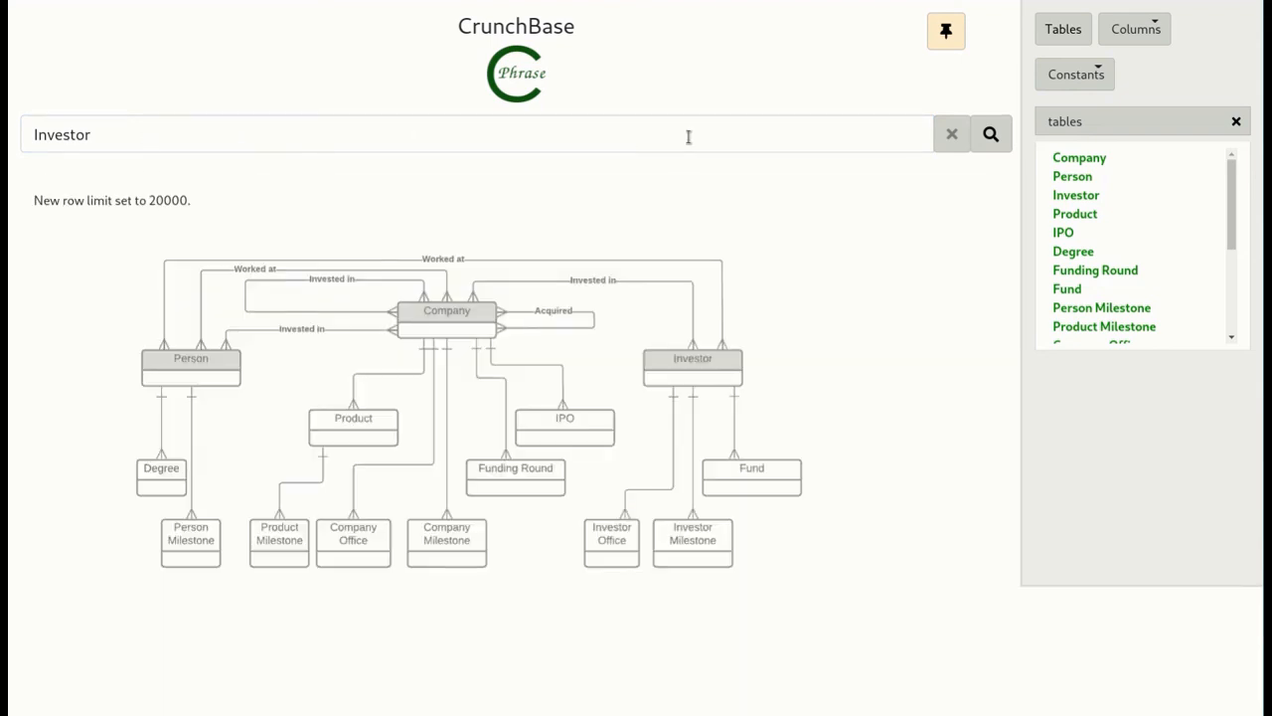
- Rerun the Investor query, cancel it while its answer is being built, and clear the notifications and query text
{"action": "left_click", "coordinate": [988, 135]}
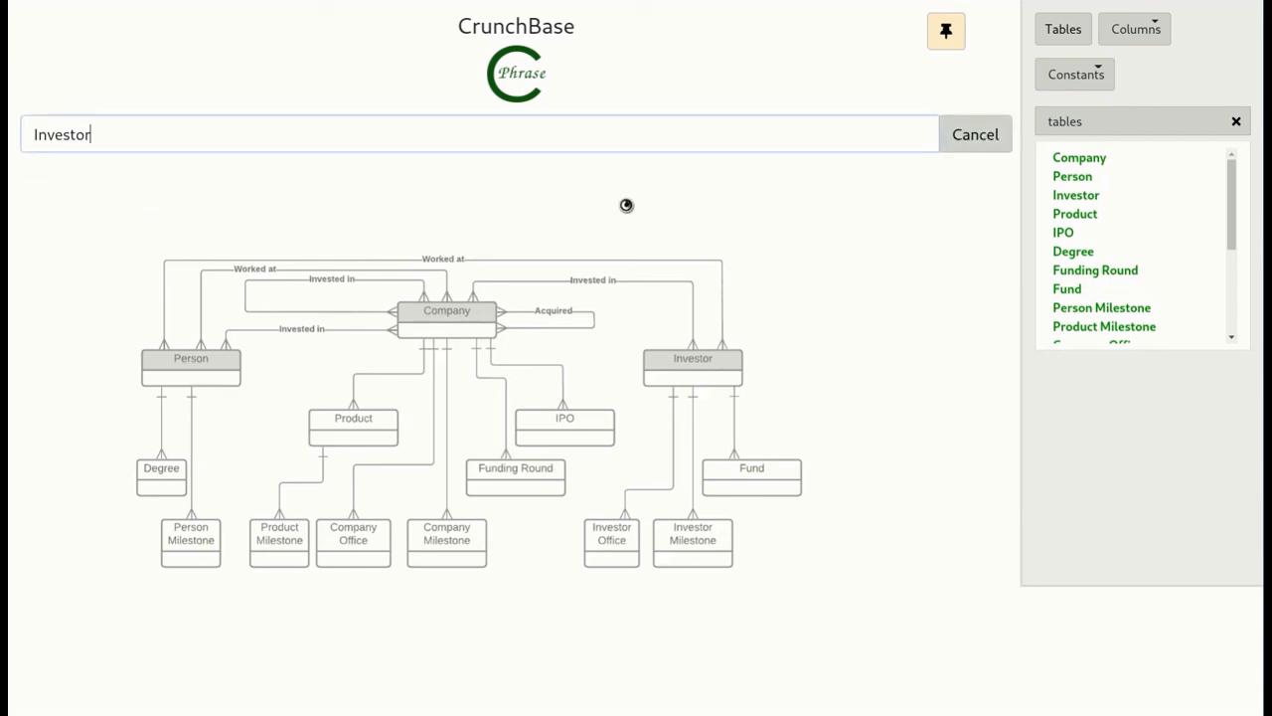
{"action": "left_click", "coordinate": [979, 140]}
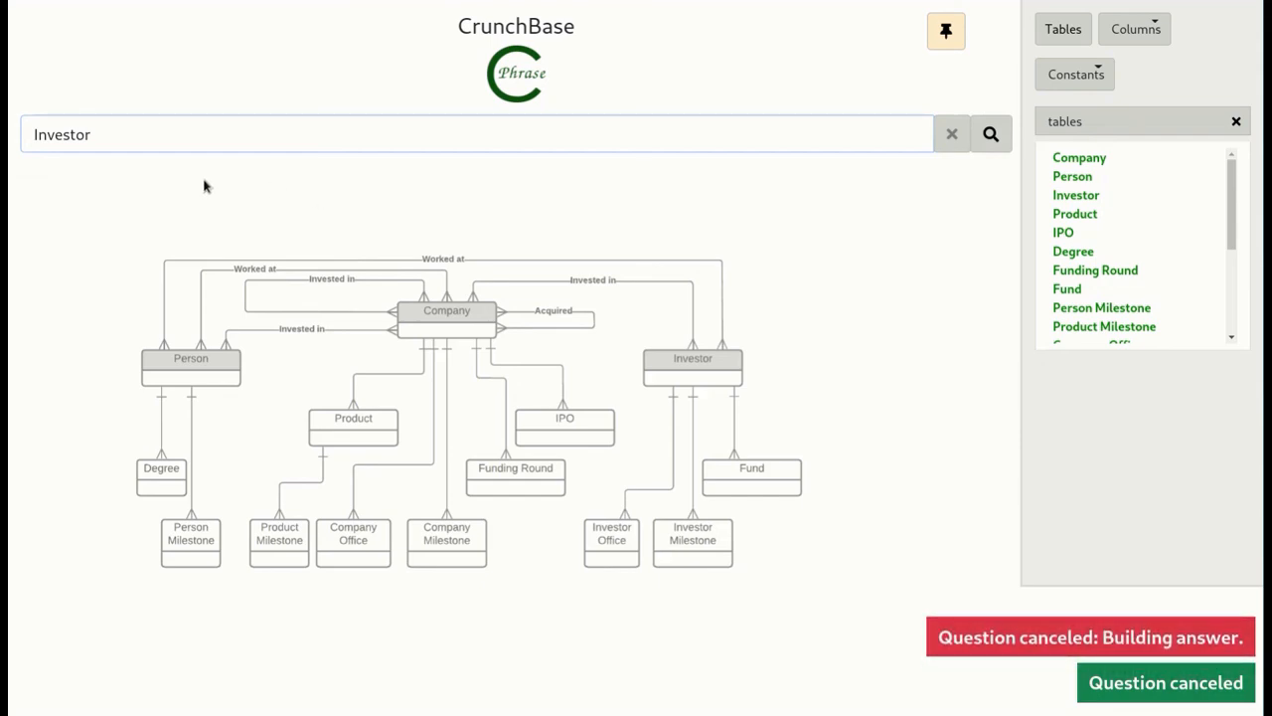
{"action": "left_click", "coordinate": [980, 632]}
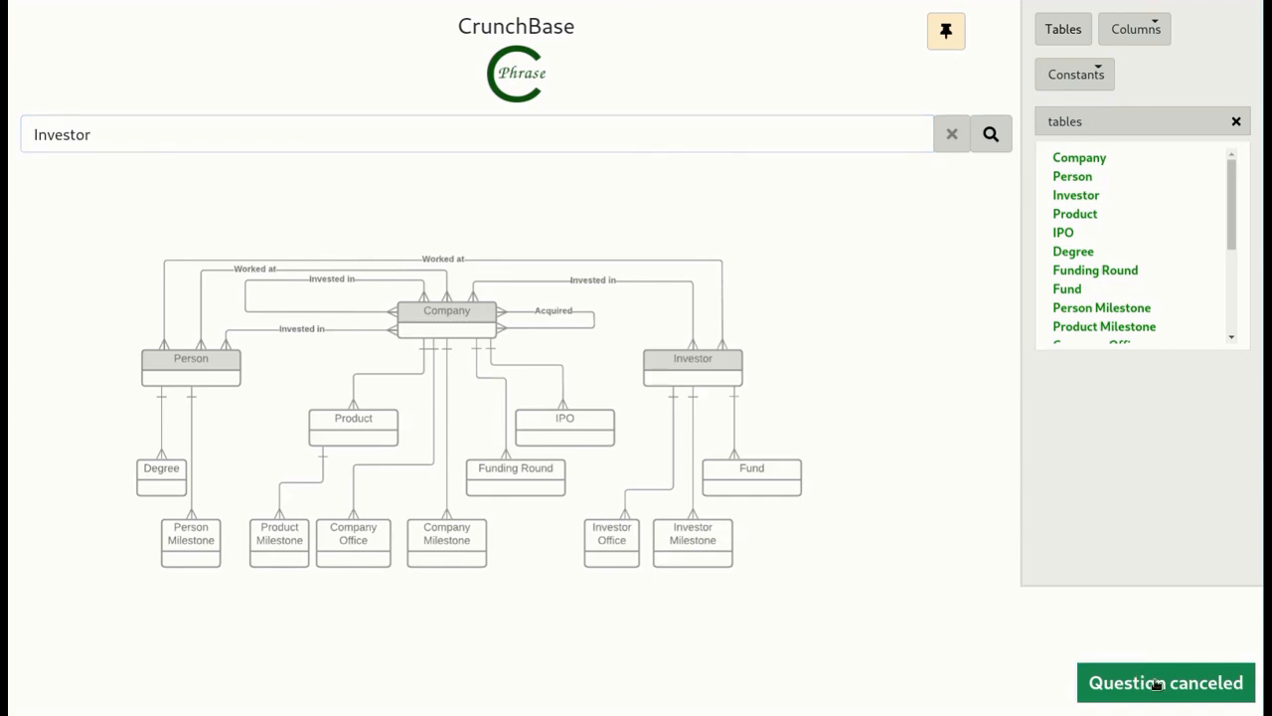
{"action": "left_click", "coordinate": [1156, 684]}
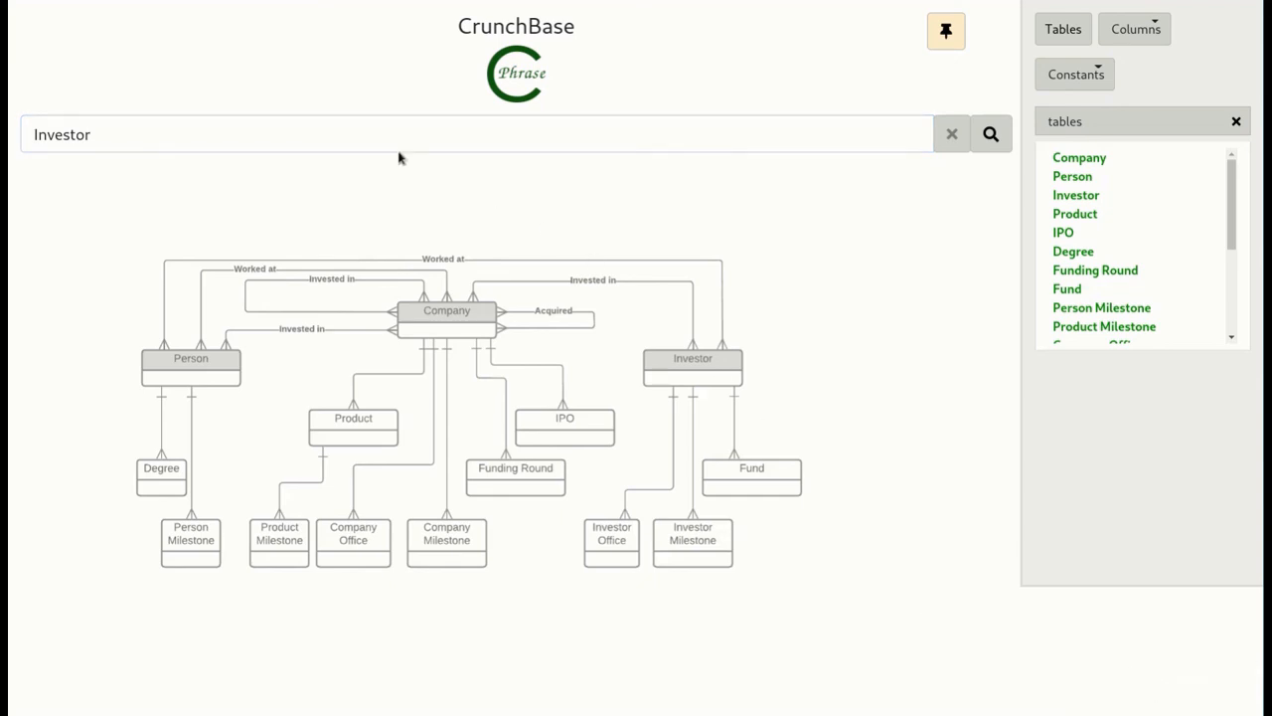
{"action": "left_click", "coordinate": [952, 134]}
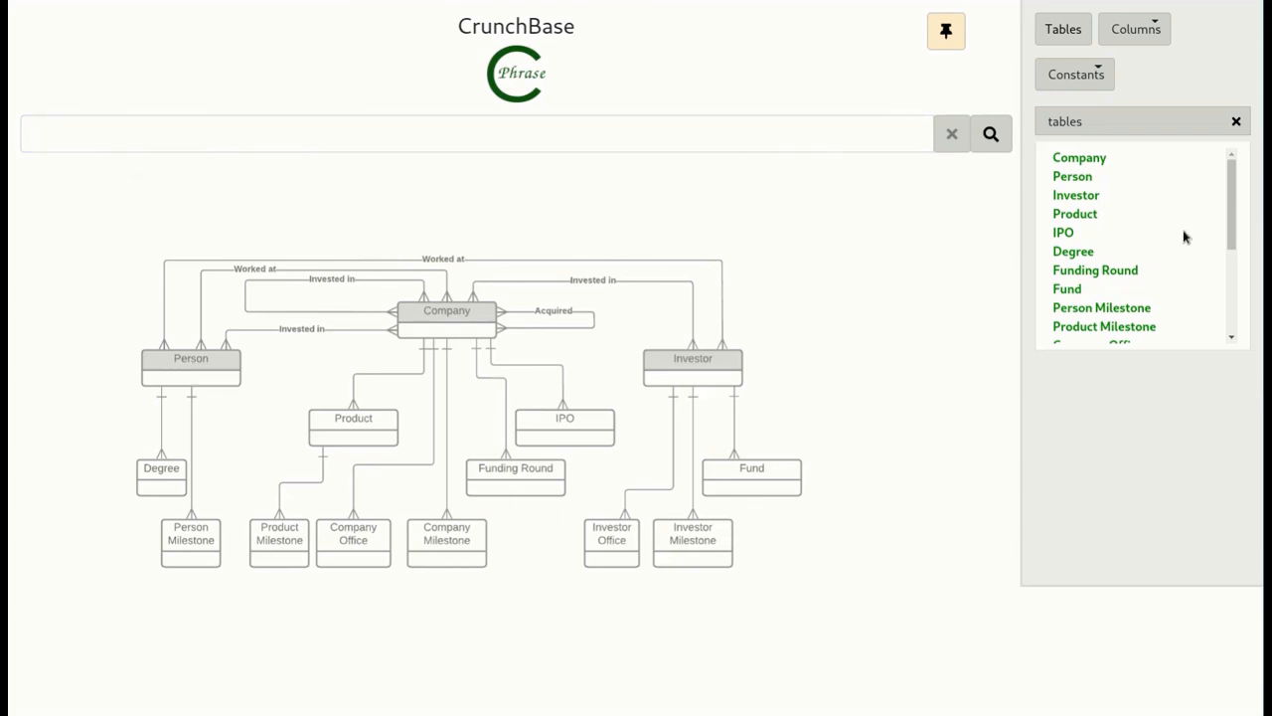